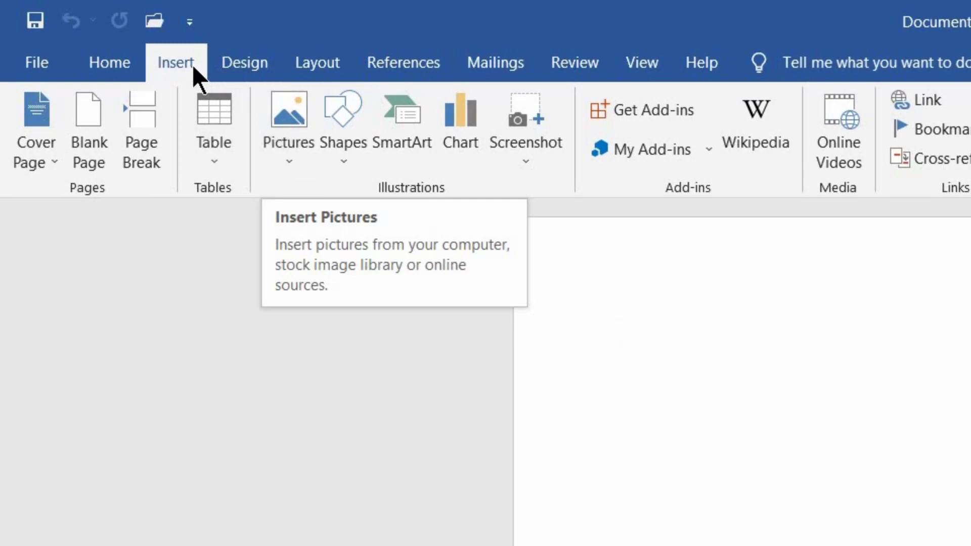
Search Bing's online pictures for "shahrukh khan" and insert the photo of him playing a guitar into the document.
left_click(299, 127)
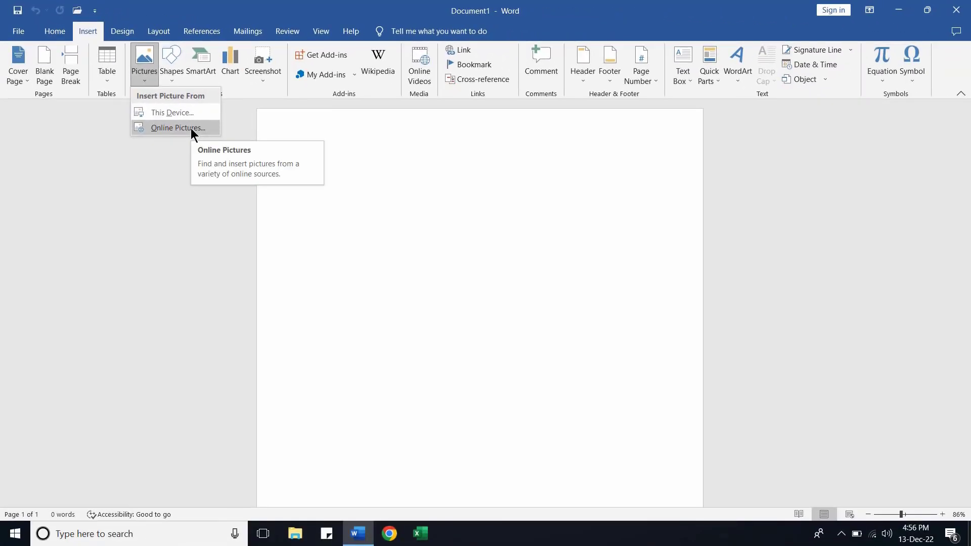
left_click(191, 129)
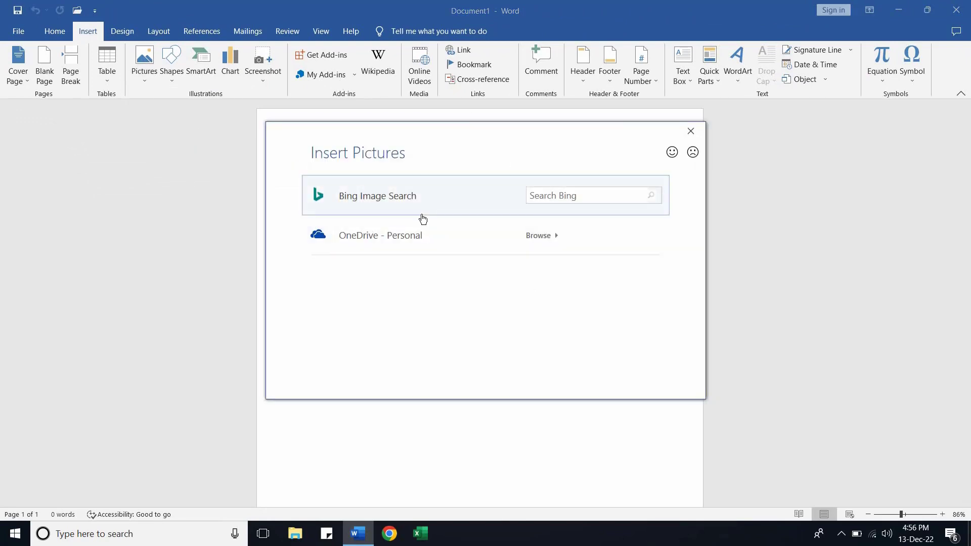
left_click(571, 197)
type("shahrukh khan")
key("Return")
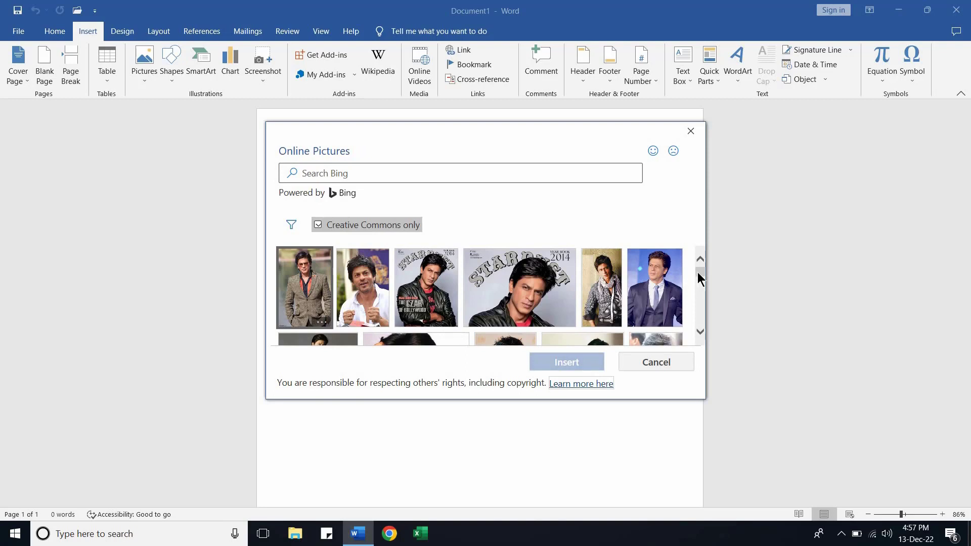
left_click_drag(697, 279, 698, 312)
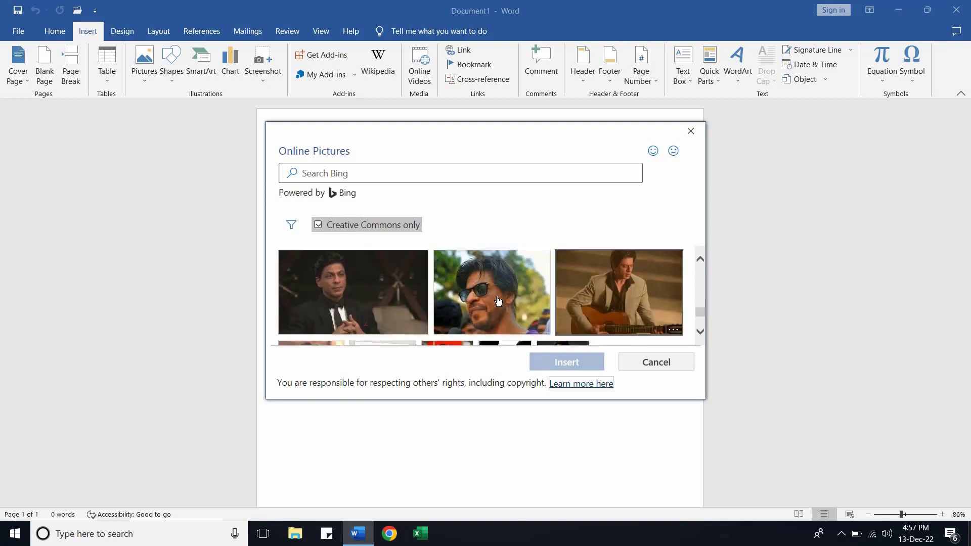
double_click(625, 304)
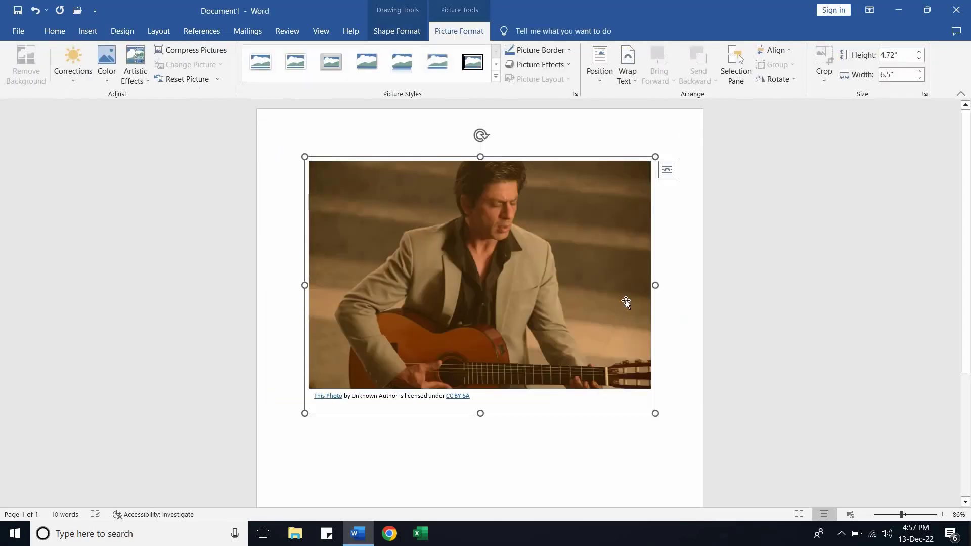
Delete the inserted online picture together with its licence caption.
left_click(674, 336)
left_click(569, 307)
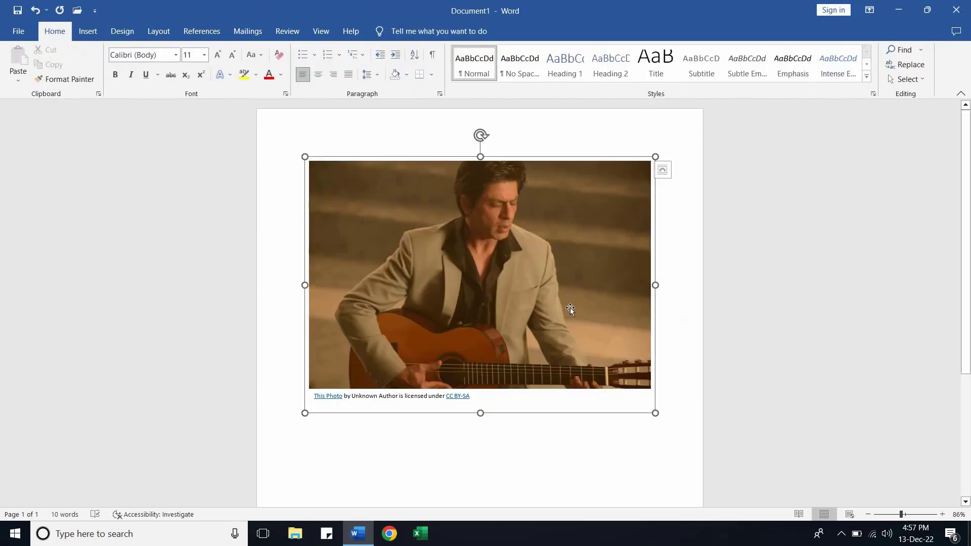
key("Delete")
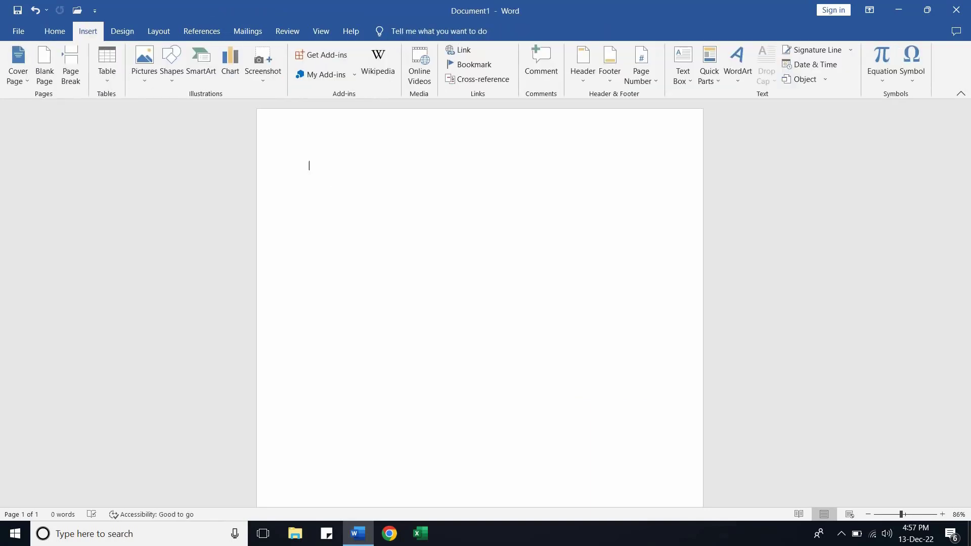
Insert the picture 5c1ca5004e58a-wallpaper-preview from this device's Downloads folder.
left_click(144, 76)
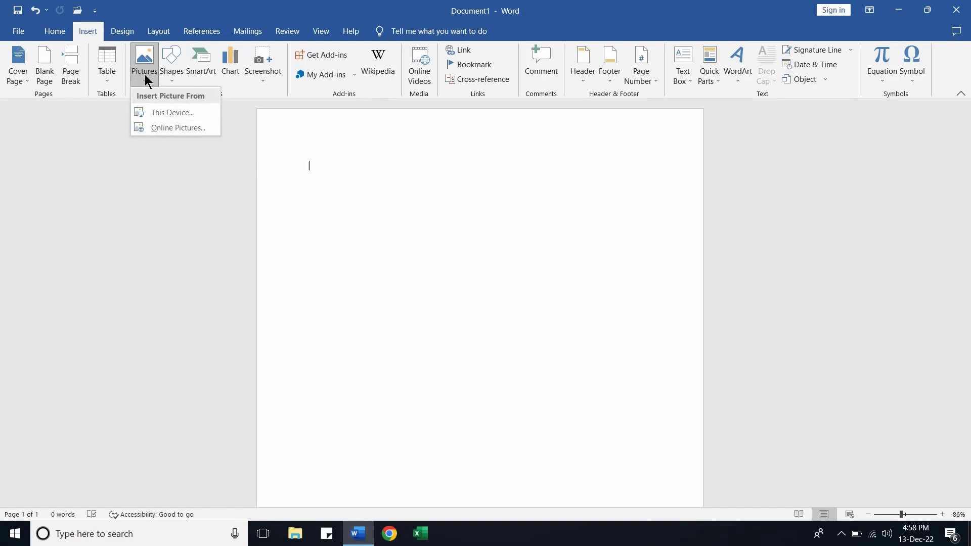
left_click(222, 165)
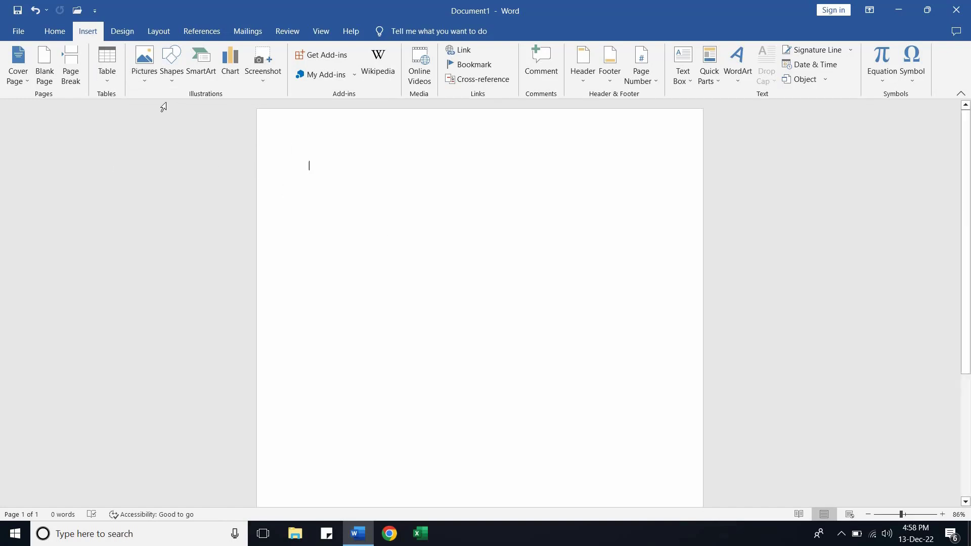
left_click(146, 73)
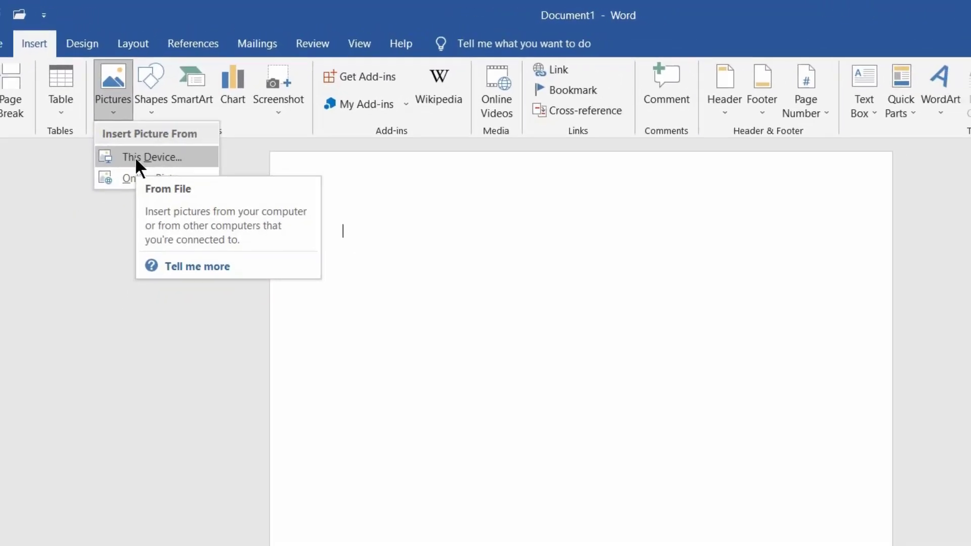
left_click(137, 158)
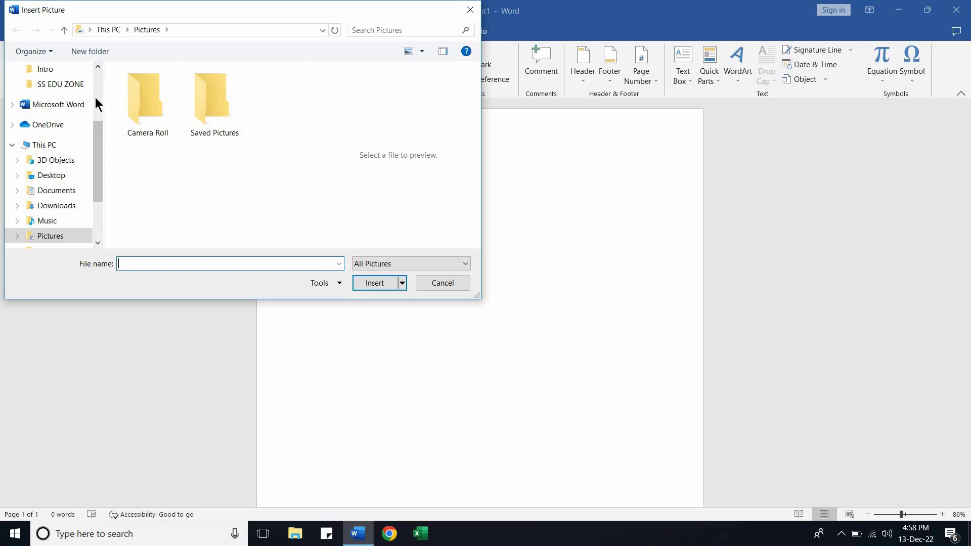
scroll(95, 97, "up", 3)
left_click(56, 109)
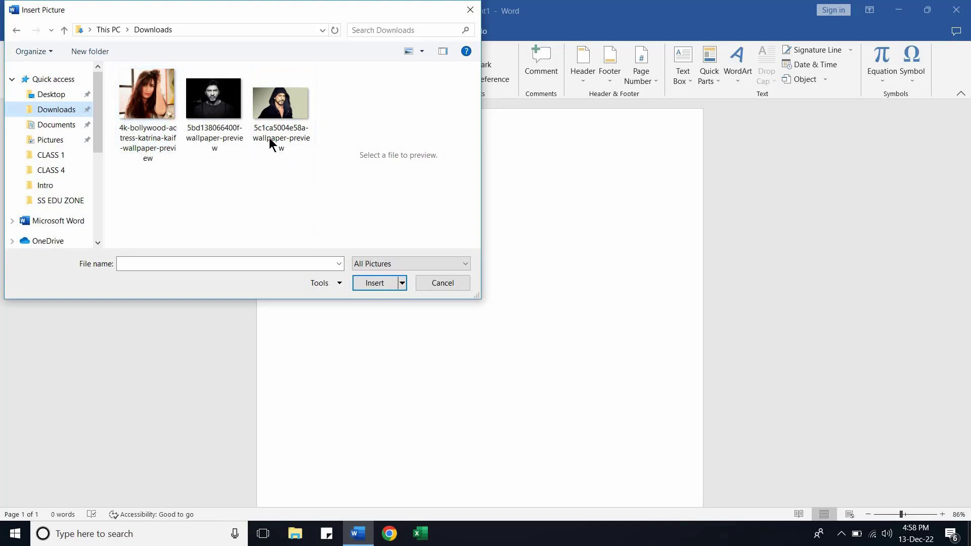
double_click(290, 112)
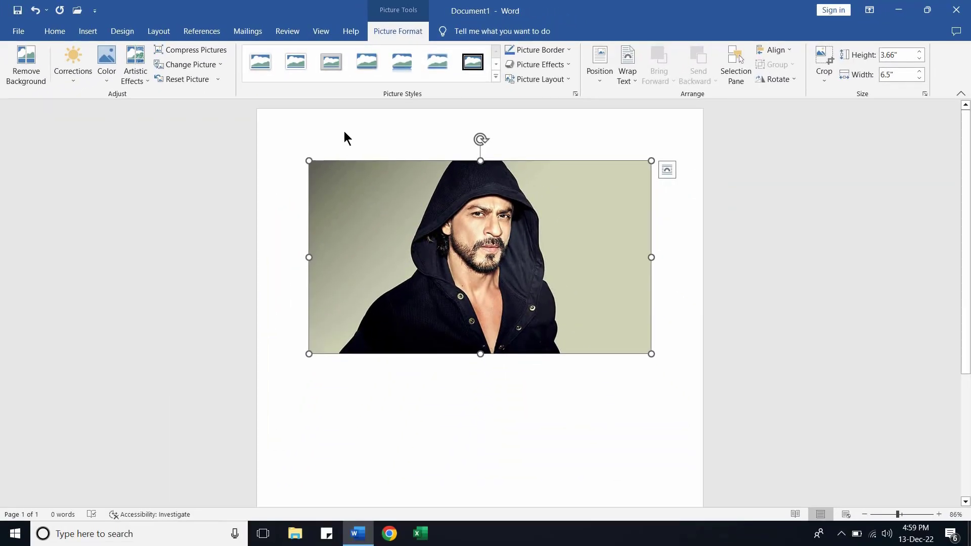
left_click(367, 62)
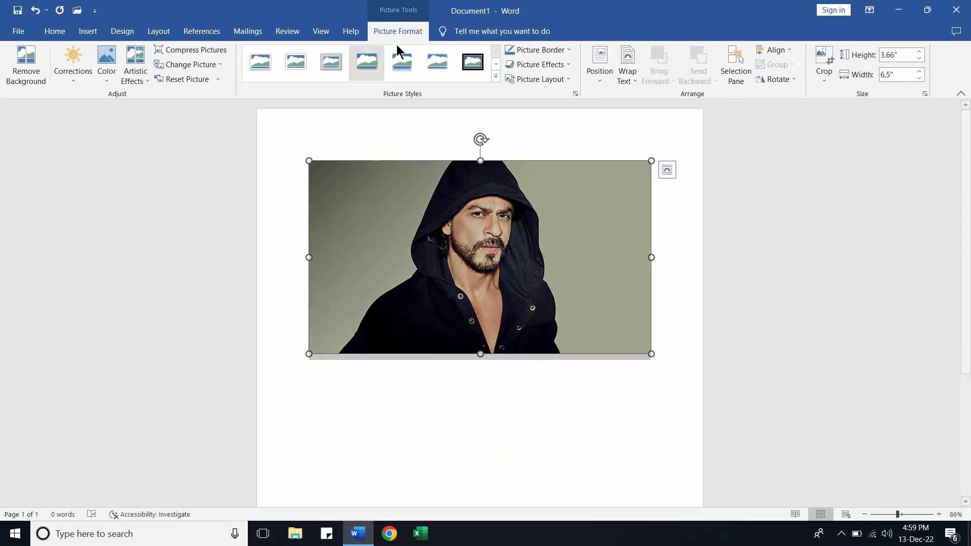
double_click(375, 409)
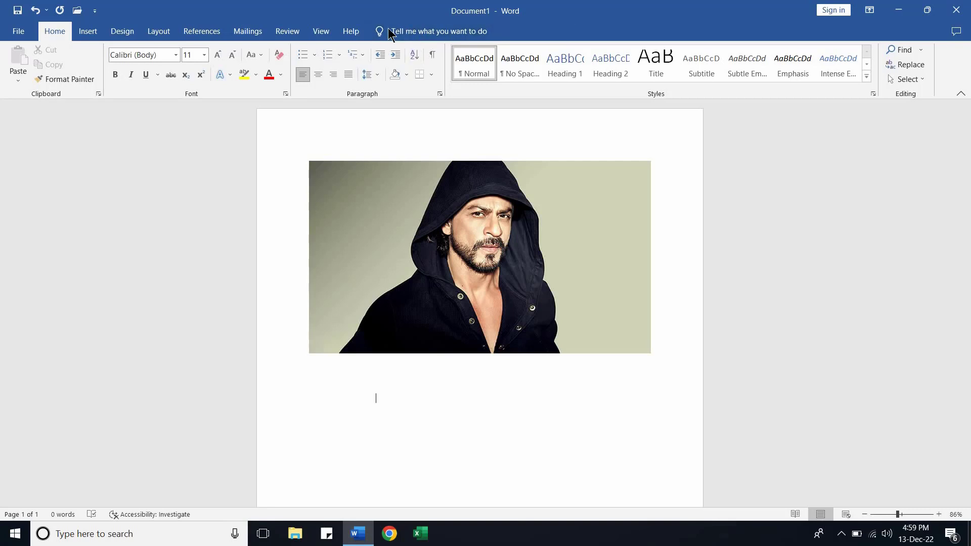
Remove the background of the hooded-man photo, enlarging the removal frame to the photo's full height so the whole figure is kept.
left_click(364, 234)
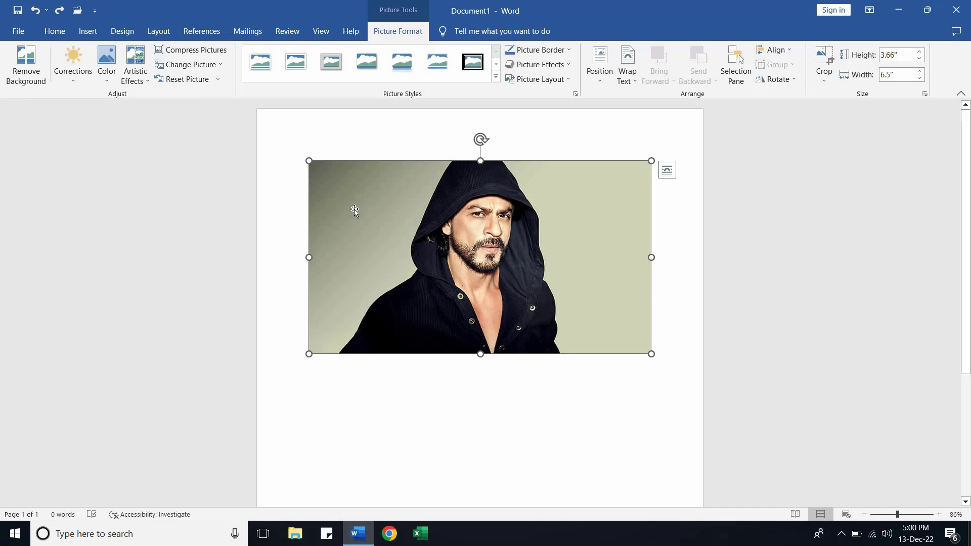
left_click(26, 62)
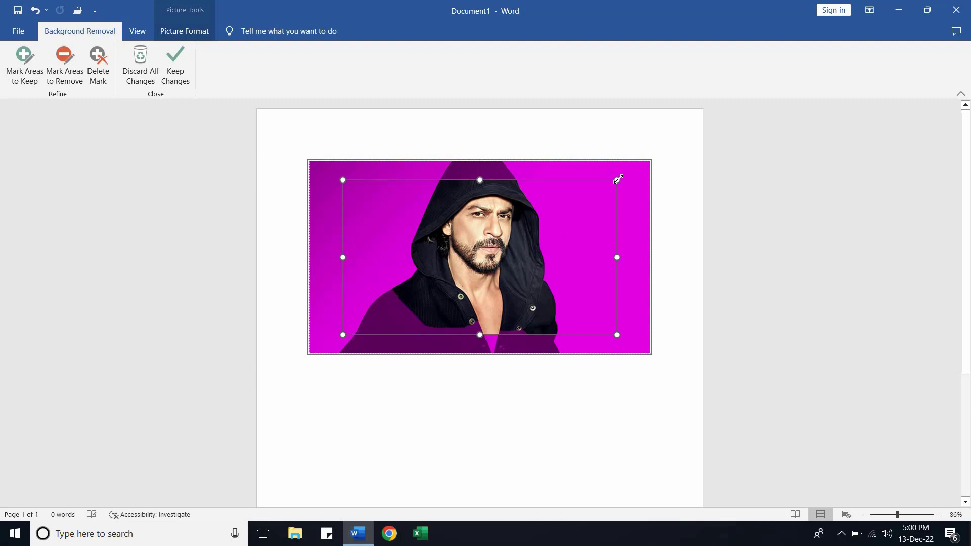
left_click_drag(616, 179, 621, 157)
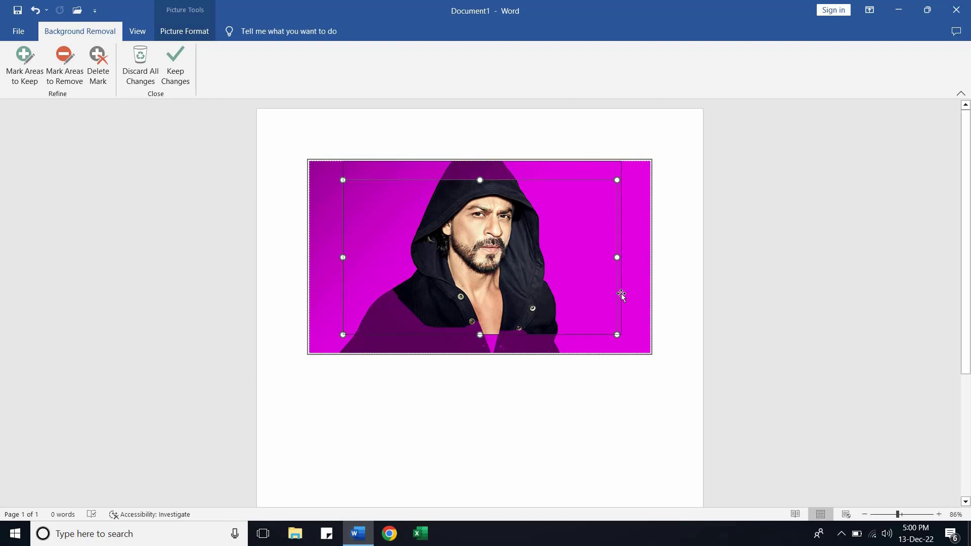
left_click_drag(622, 334, 628, 354)
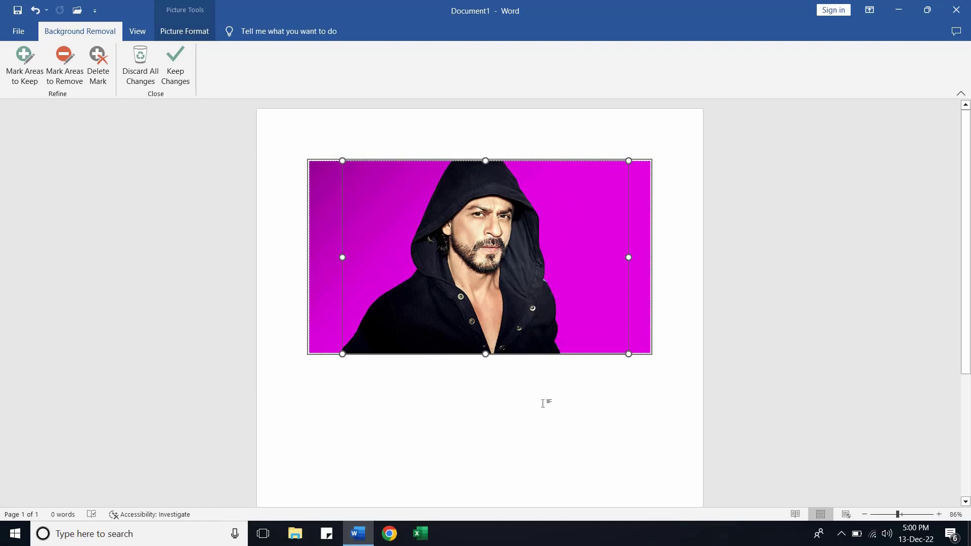
left_click(585, 415)
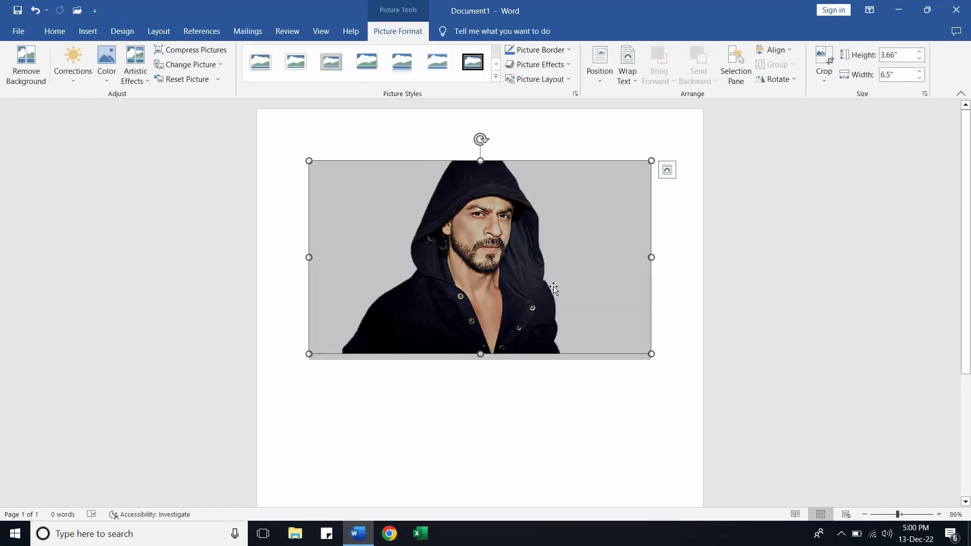
left_click(562, 362)
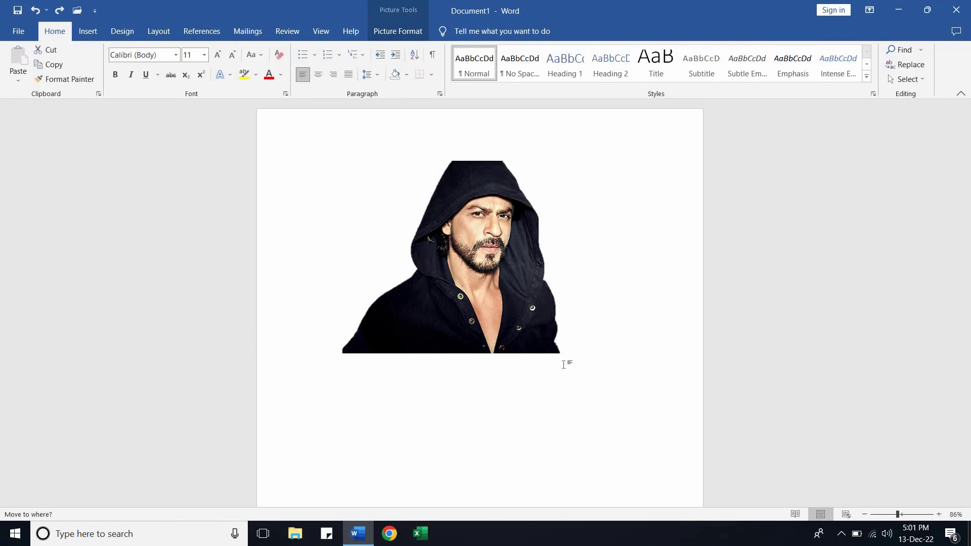
Undo the background removal on the photo.
left_click(495, 299)
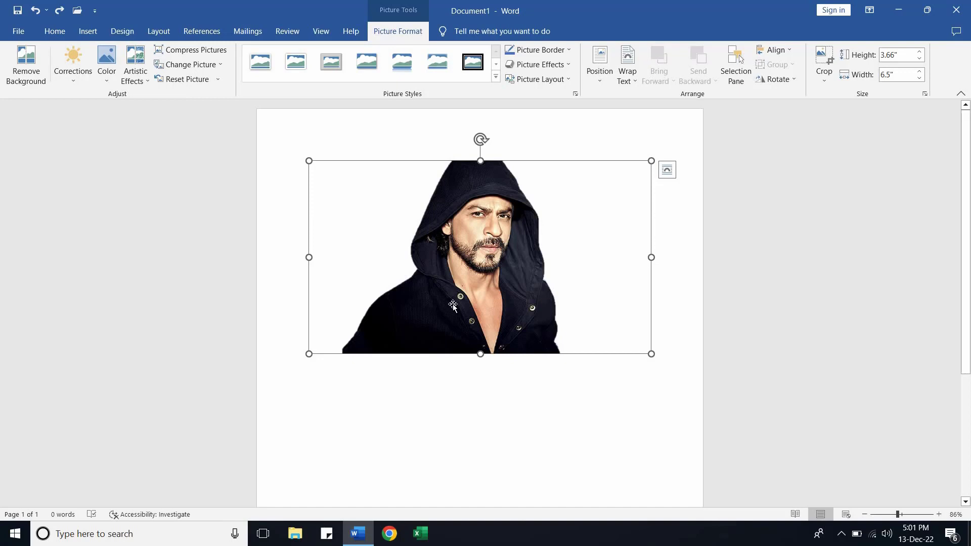
key("ctrl+z")
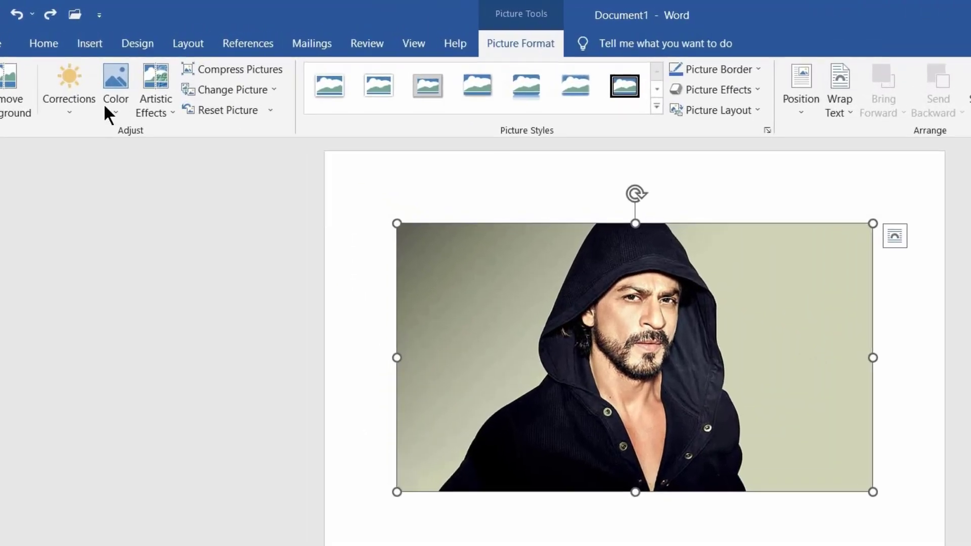
Try a brighter Brightness/Contrast correction preset on the photo and undo it.
left_click(67, 87)
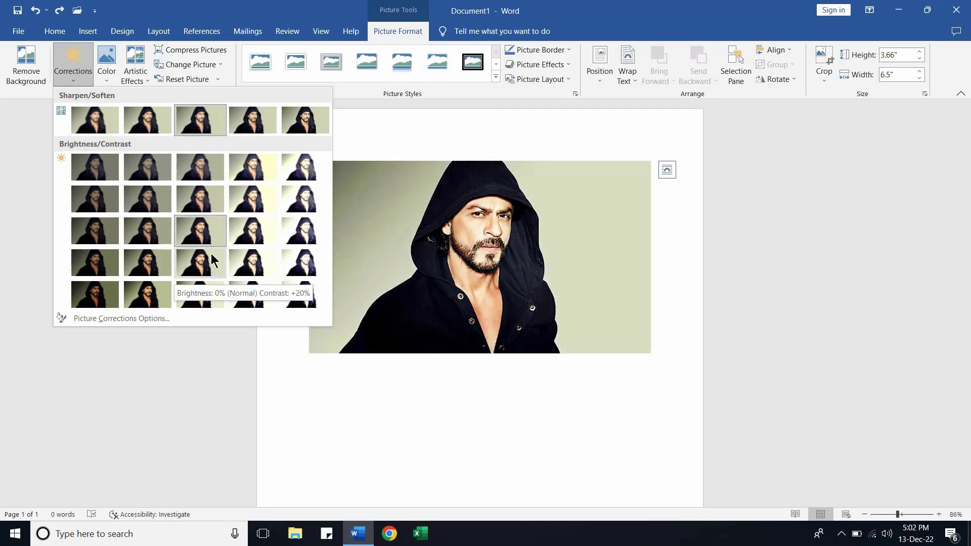
left_click(237, 241)
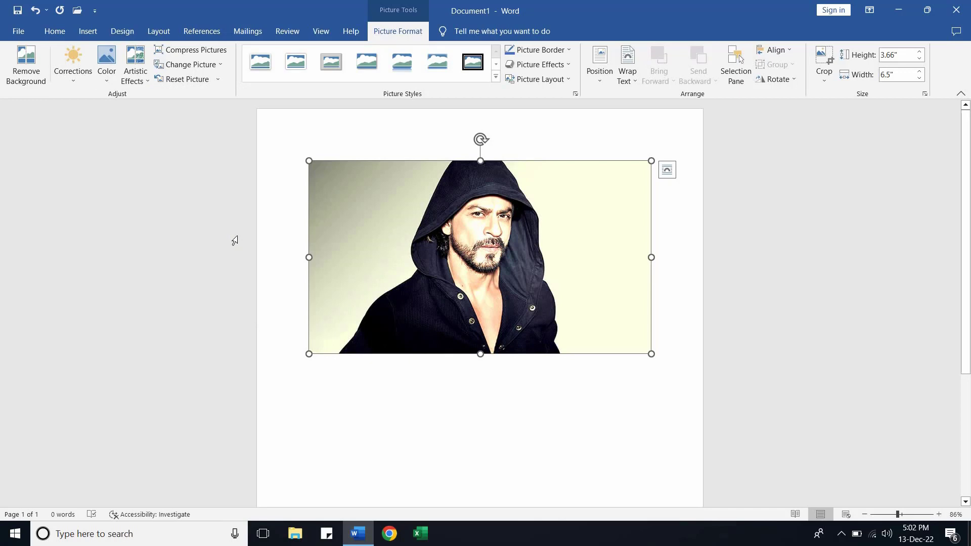
key("ctrl+z")
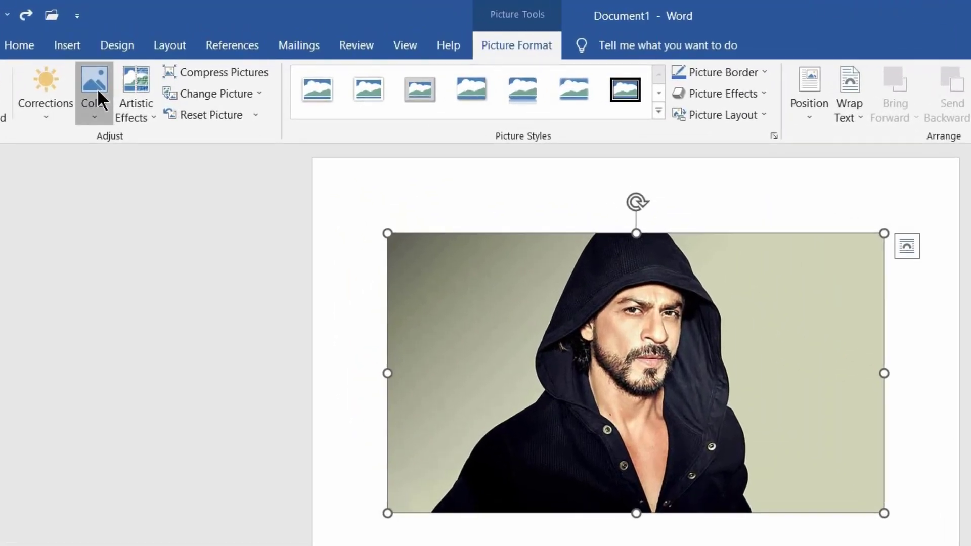
Set the photo's color saturation to 200% and apply the coolest bluish color tone preset.
left_click(108, 65)
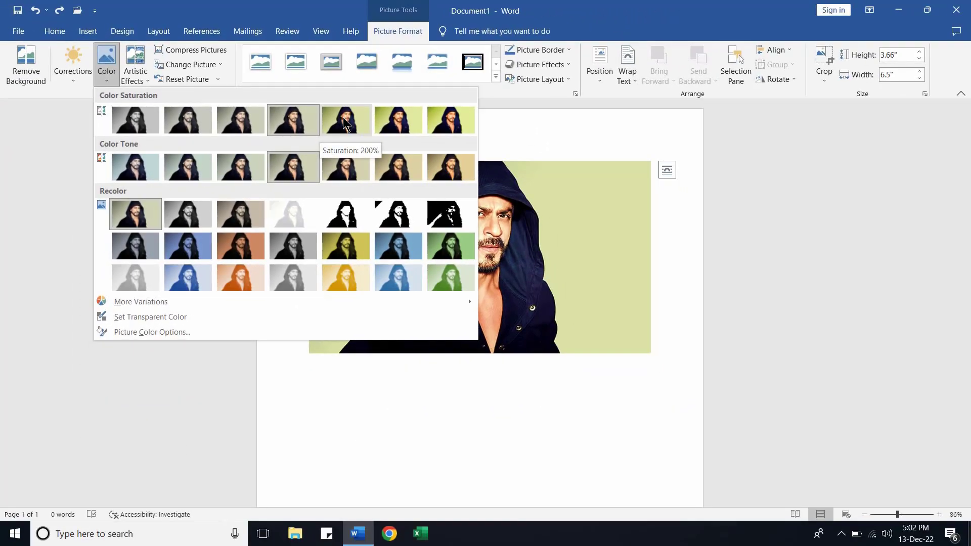
left_click(343, 120)
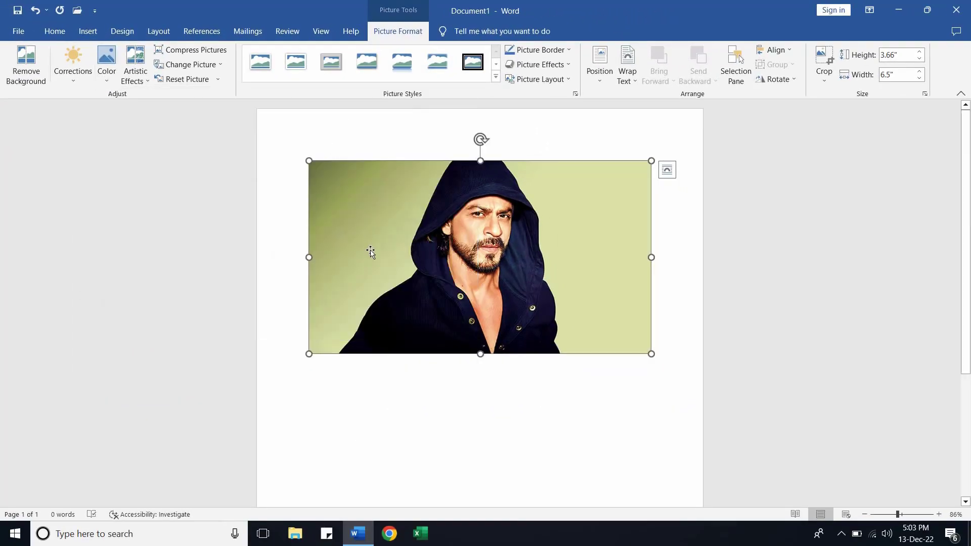
left_click(108, 80)
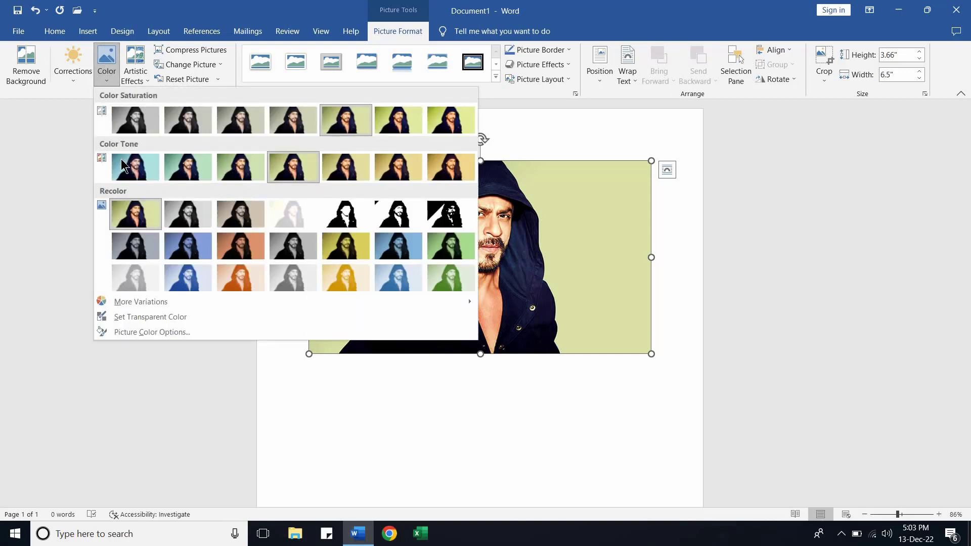
left_click(145, 168)
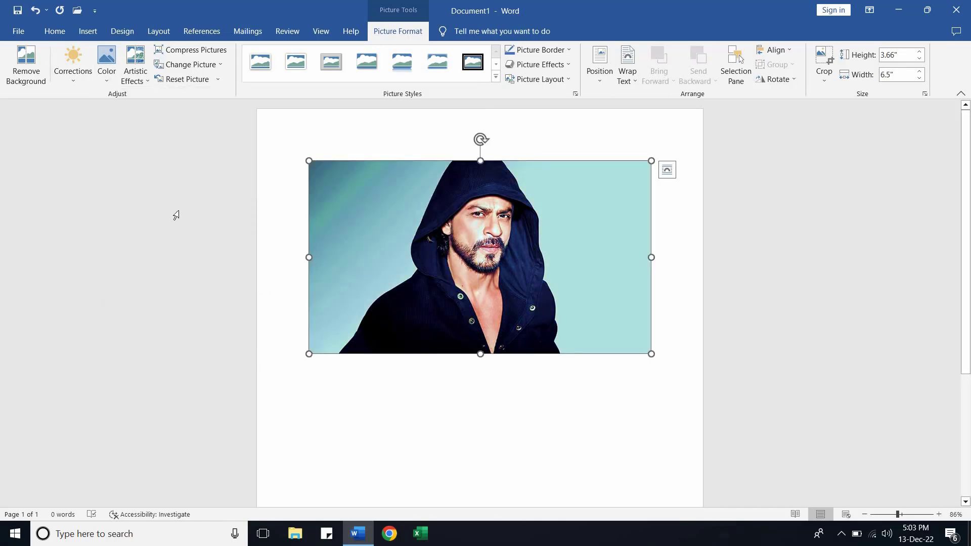
Recolor the photo with the light orange accent variation.
left_click(107, 66)
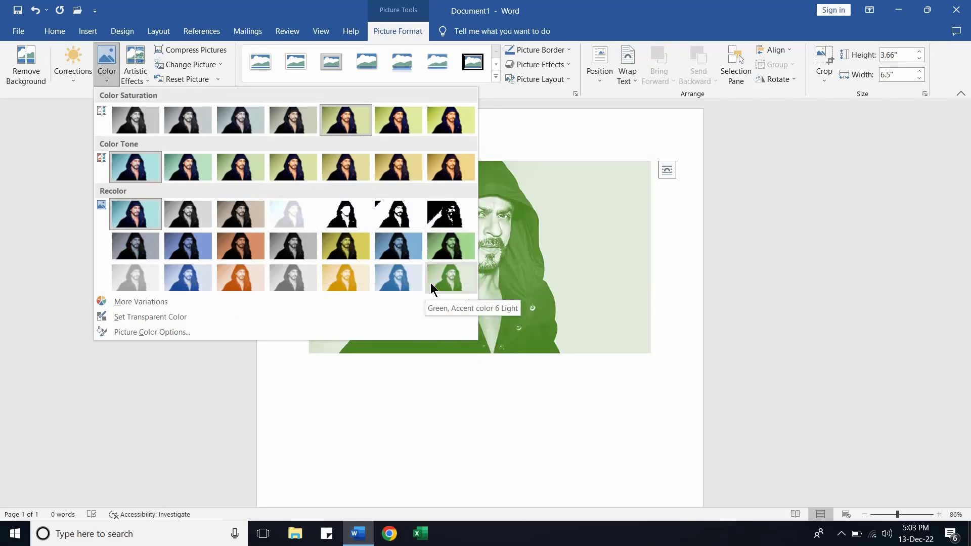
left_click(224, 287)
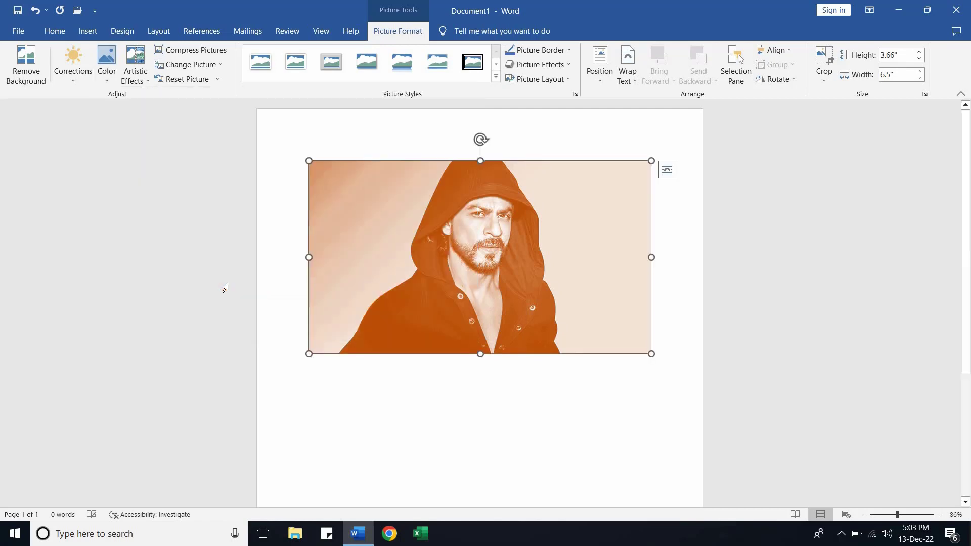
key("ctrl+z")
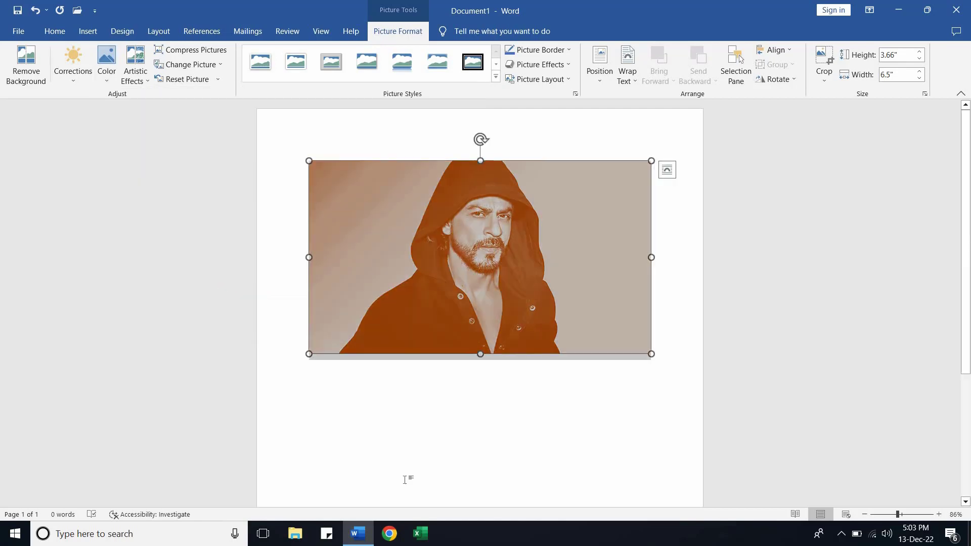
Recolor the photo with the gold accent theme color from the additional color variations.
left_click(291, 159)
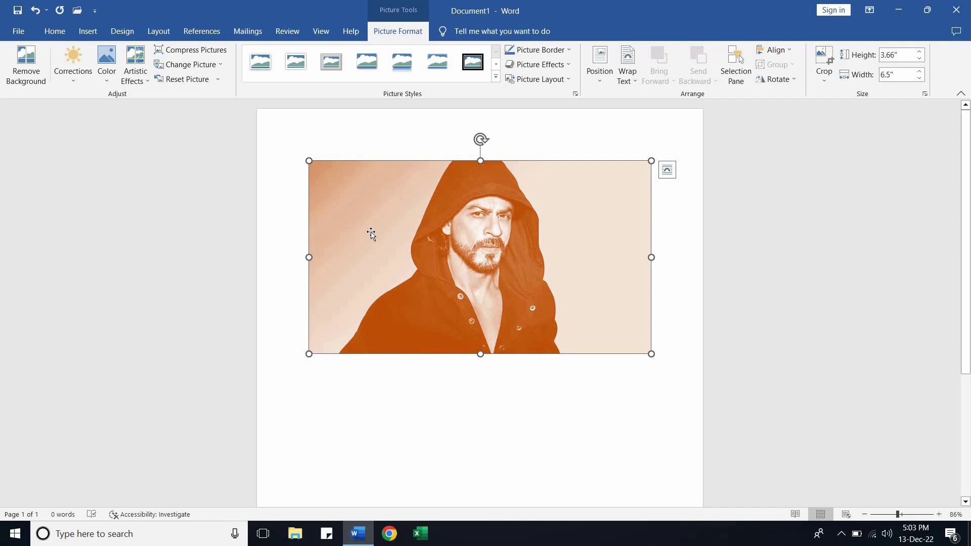
left_click(112, 79)
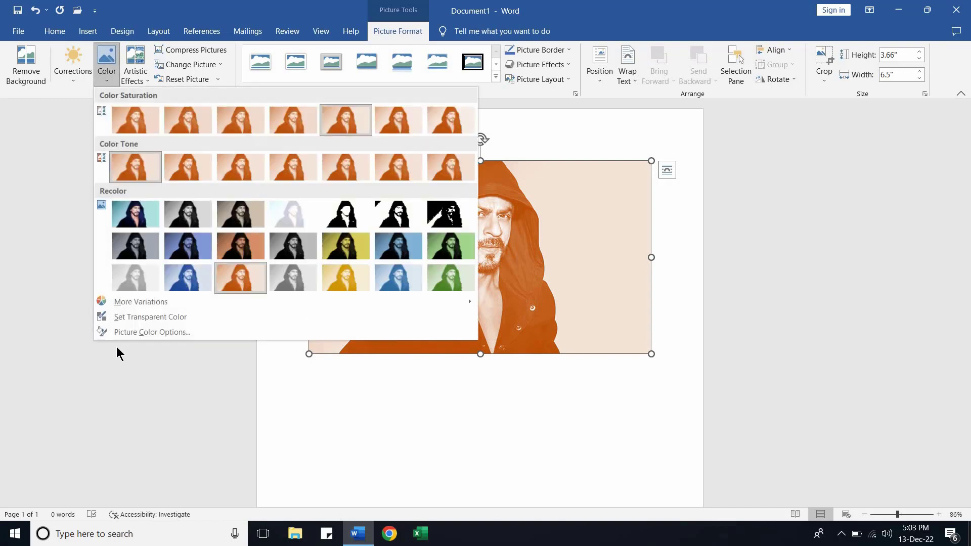
mouse_move(142, 302)
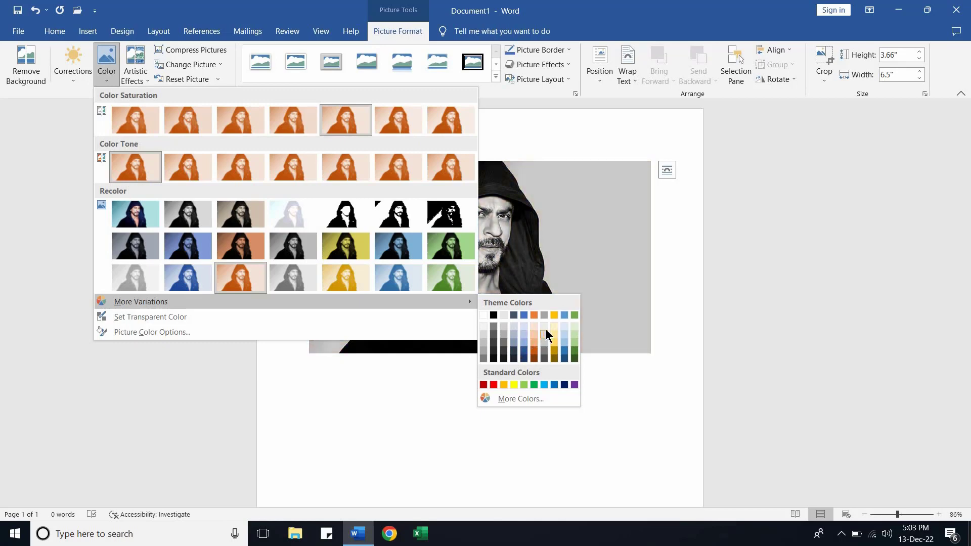
left_click(554, 315)
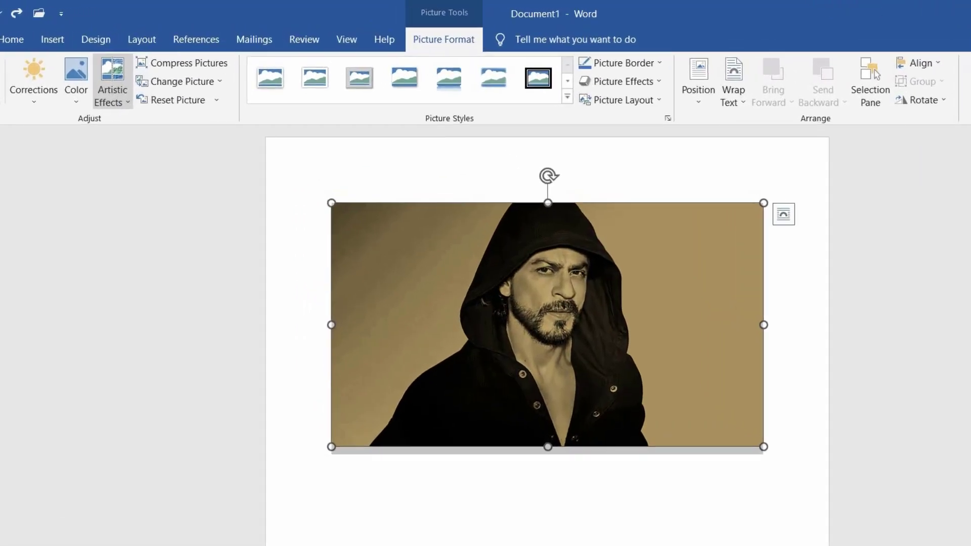
Apply the Plastic Wrap artistic effect to the photo and open the artistic effects options.
left_click(112, 88)
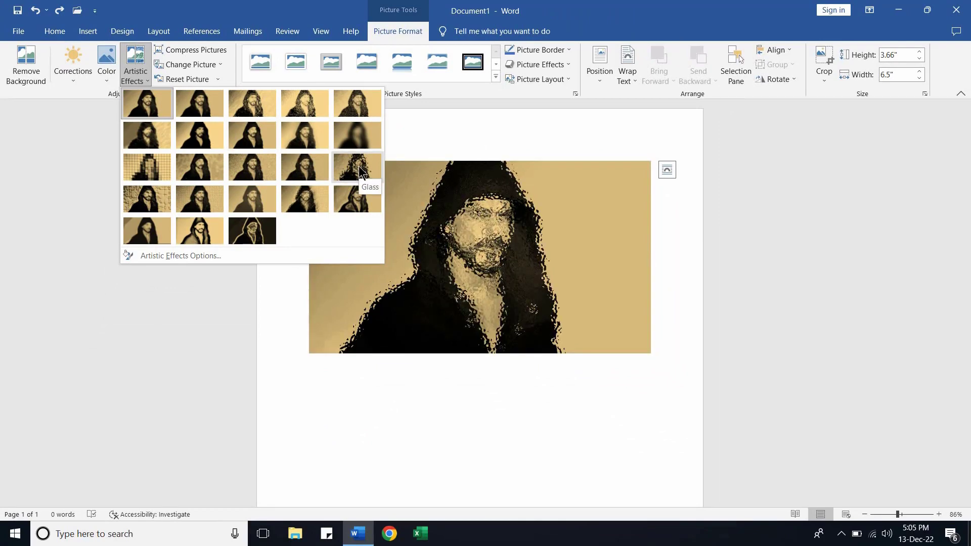
left_click(343, 206)
left_click(147, 77)
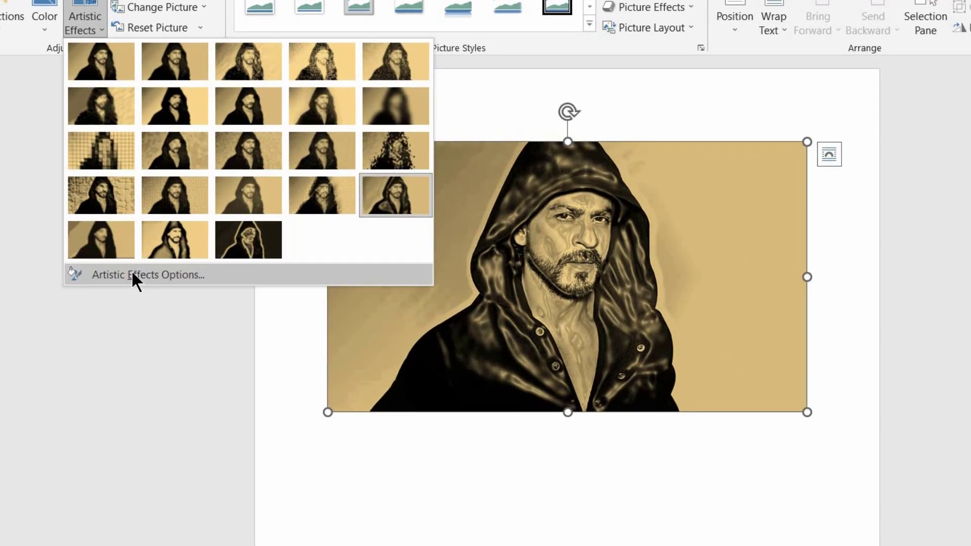
left_click(171, 255)
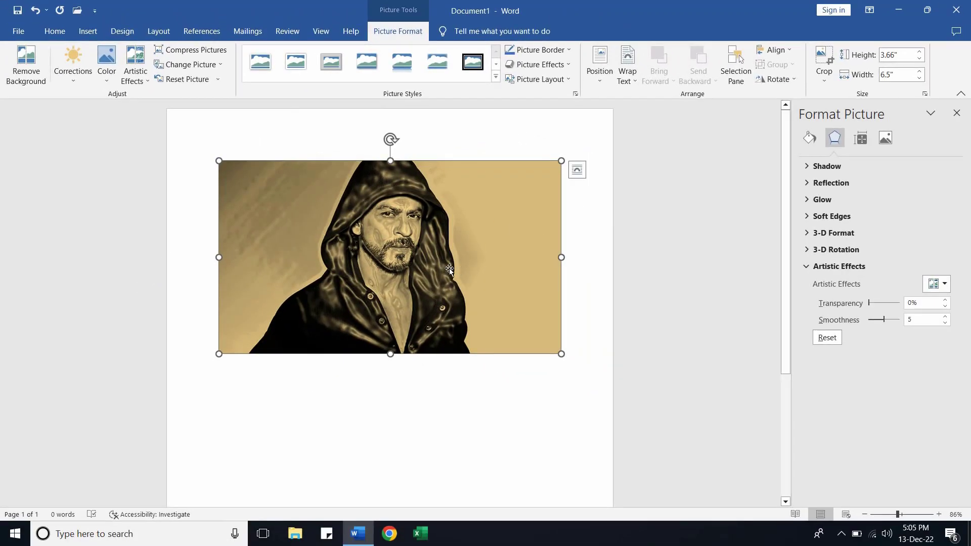
Give the photo a shadow with 0% transparency, 102% size, 34 pt blur, 220° angle and 25 pt distance.
left_click(848, 166)
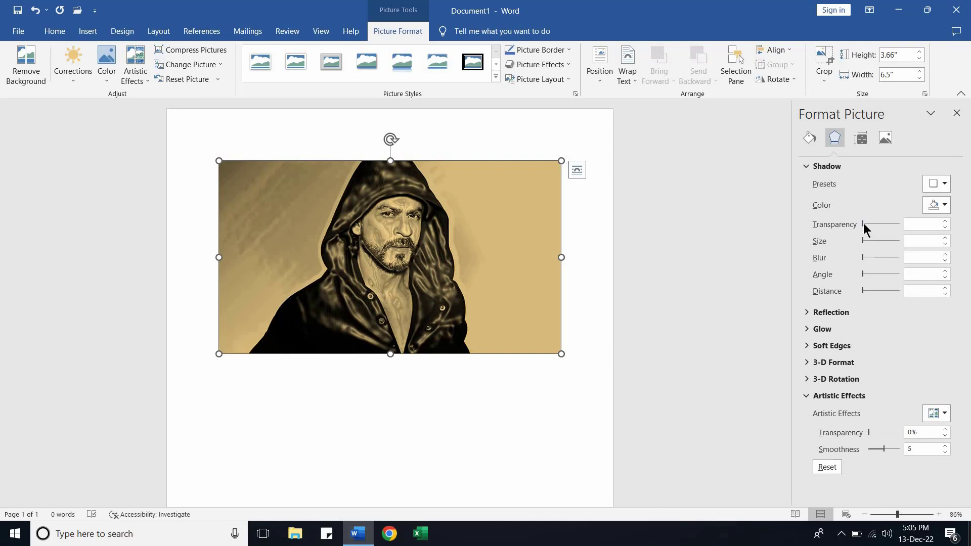
left_click_drag(863, 223, 548, 364)
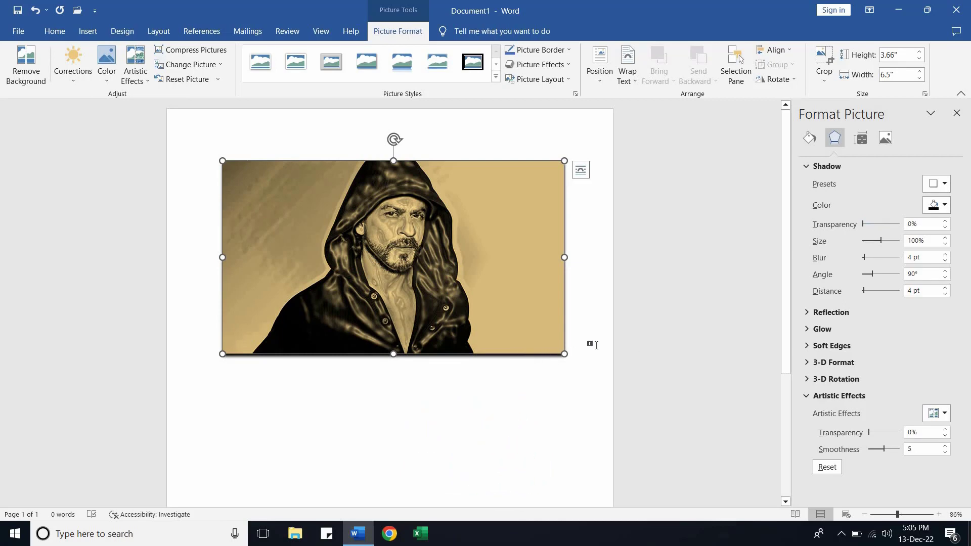
mouse_move(880, 240)
left_mouse_down()
mouse_move(868, 245)
mouse_move(894, 251)
mouse_move(881, 248)
left_mouse_up()
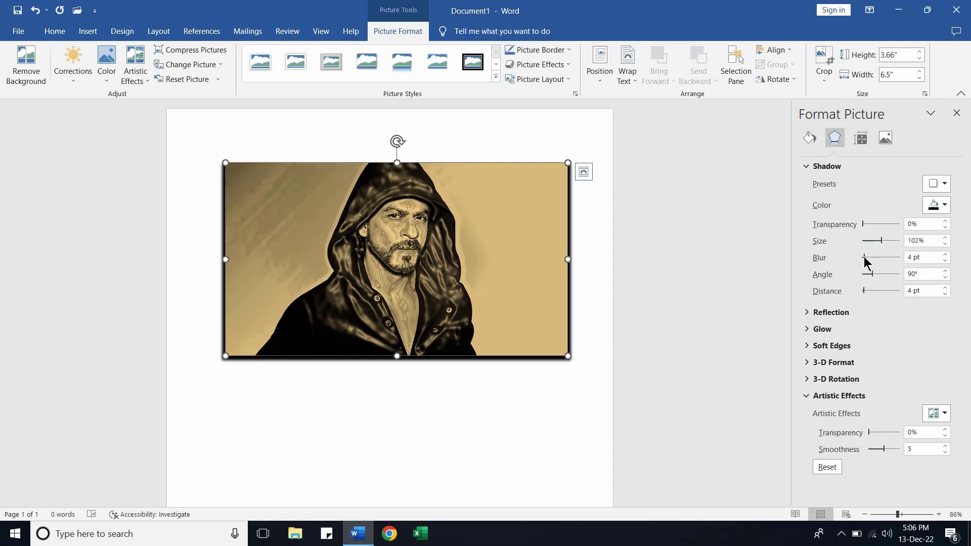
left_click_drag(865, 258, 875, 263)
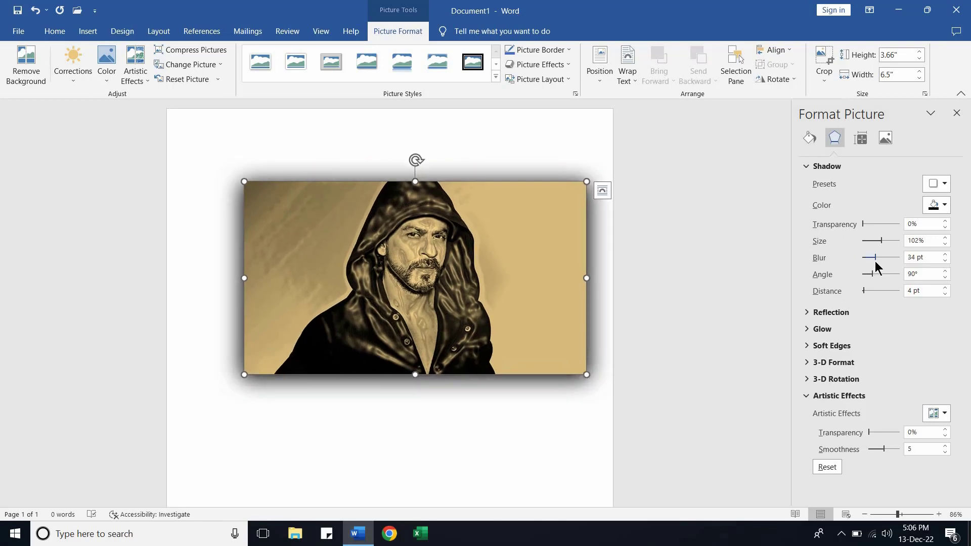
mouse_move(872, 280)
left_mouse_down()
mouse_move(862, 282)
mouse_move(884, 278)
mouse_move(866, 286)
mouse_move(882, 282)
mouse_move(867, 297)
left_mouse_up()
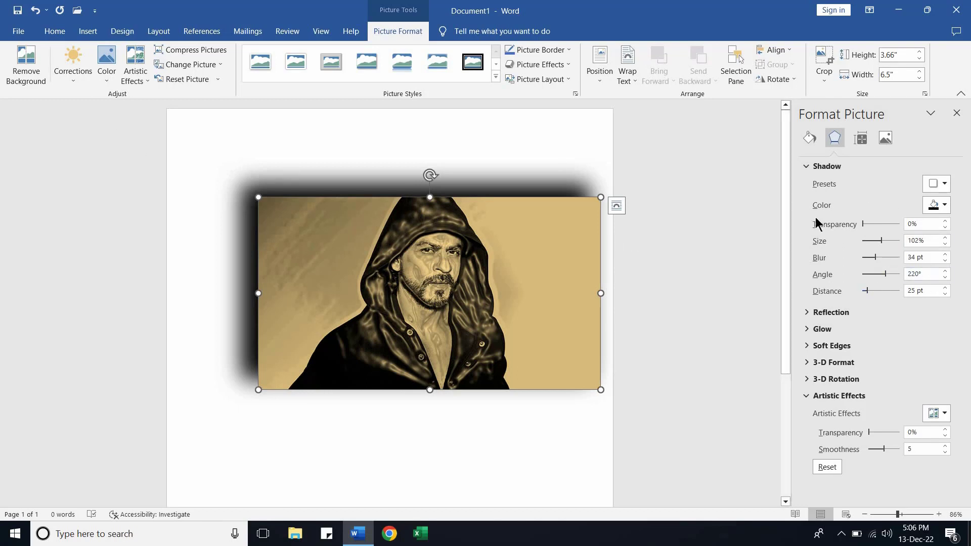
Add a reflection to the photo with 8% transparency, 91% size and 9 pt blur.
left_click(842, 316)
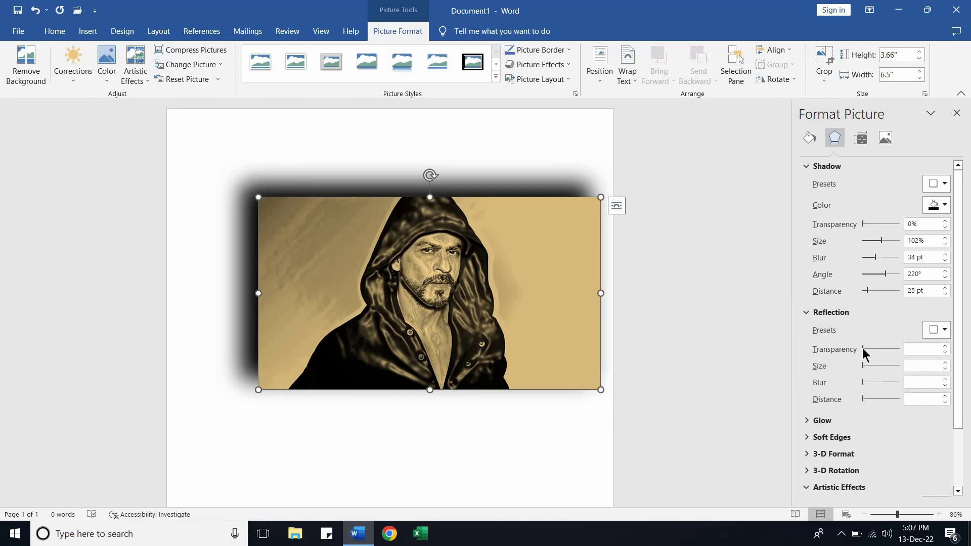
left_click_drag(863, 349, 868, 349)
key("ctrl+z")
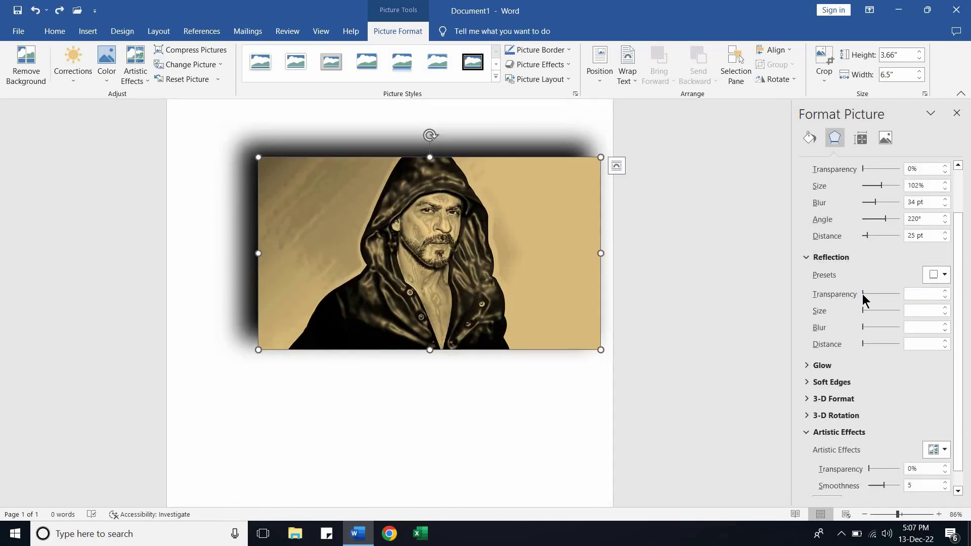
left_click_drag(865, 295, 866, 294)
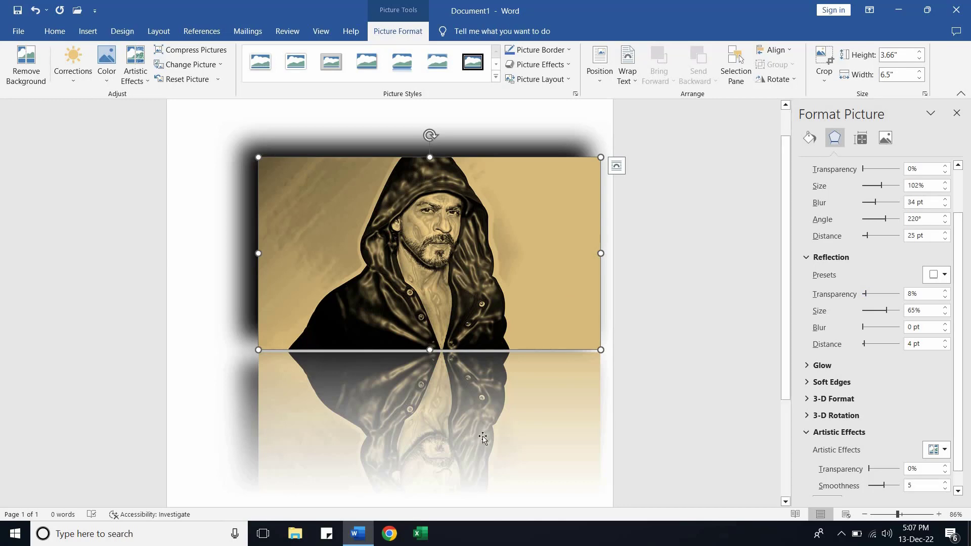
mouse_move(886, 310)
left_mouse_down()
mouse_move(870, 317)
mouse_move(886, 319)
left_mouse_up()
scroll(784, 345, "down", 2)
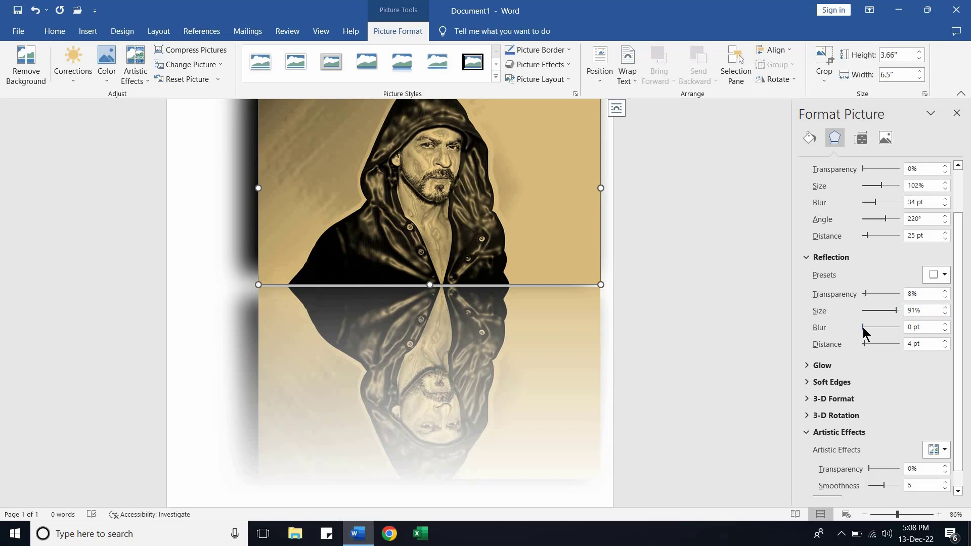
mouse_move(863, 329)
left_mouse_down()
mouse_move(883, 330)
mouse_move(865, 329)
left_mouse_up()
Add a 5 pt glow with 60% transparency around the photo.
left_click(821, 365)
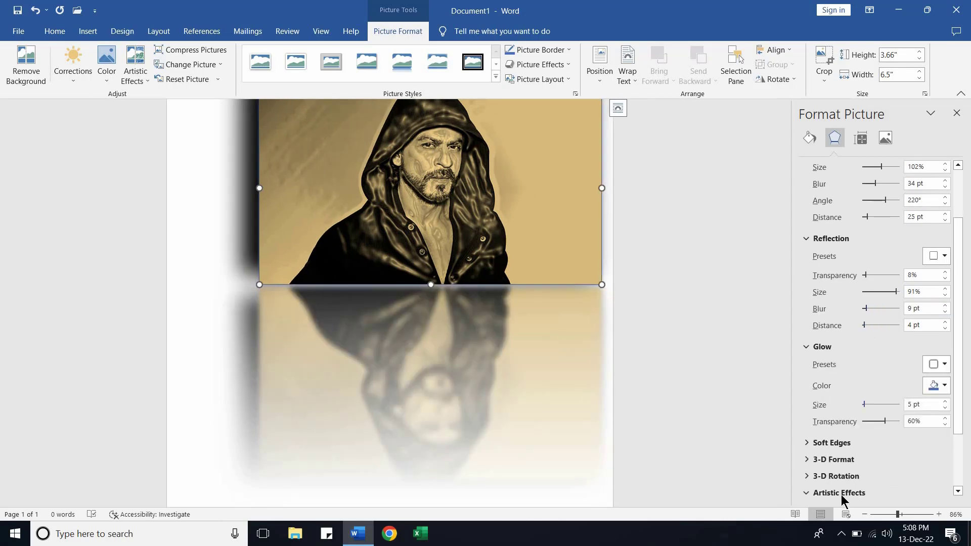
left_click_drag(957, 371, 955, 452)
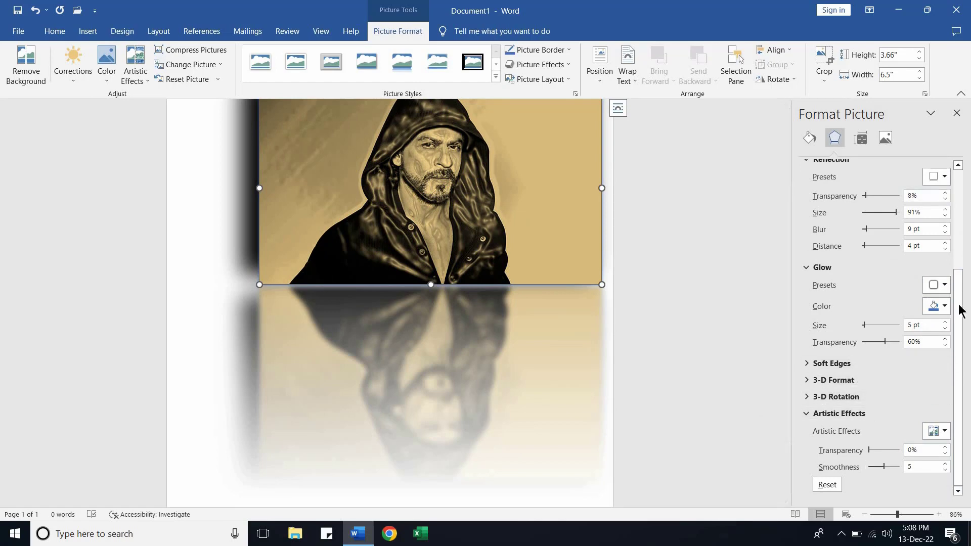
left_click_drag(959, 308, 966, 202)
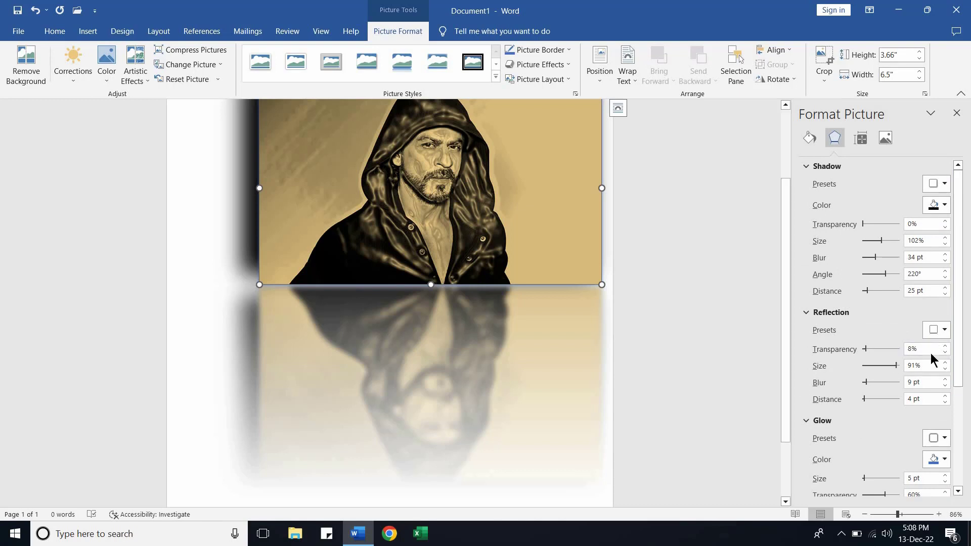
Expand the 3-D Format settings and undo the photo's glow, reflection and latest shadow adjustments.
scroll(935, 357, "down", 3)
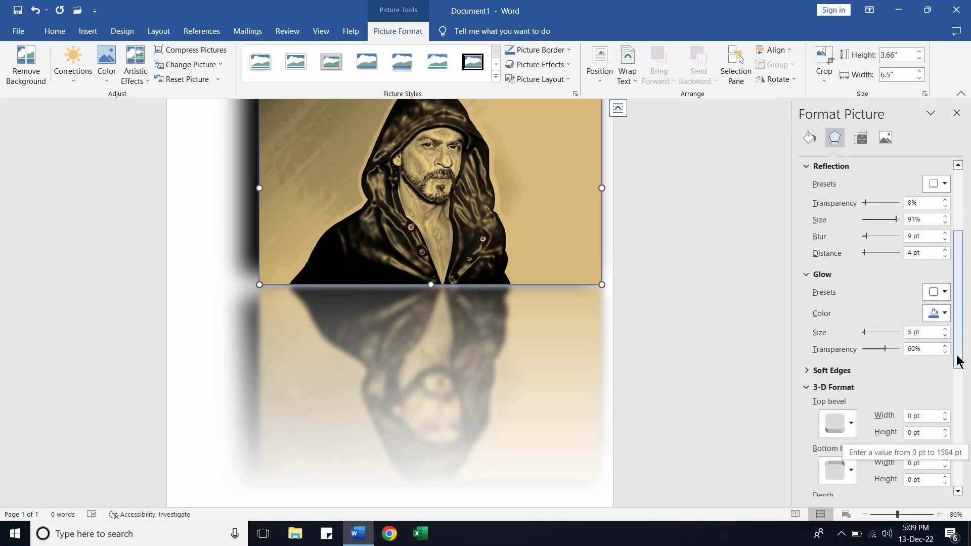
left_click_drag(958, 355, 958, 393)
left_click(839, 334)
key("Escape")
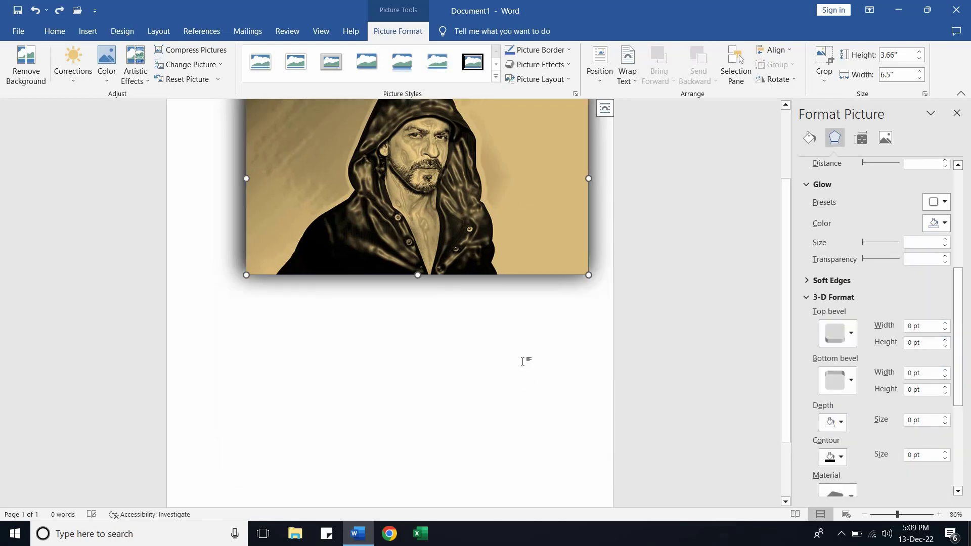
key("ctrl+z")
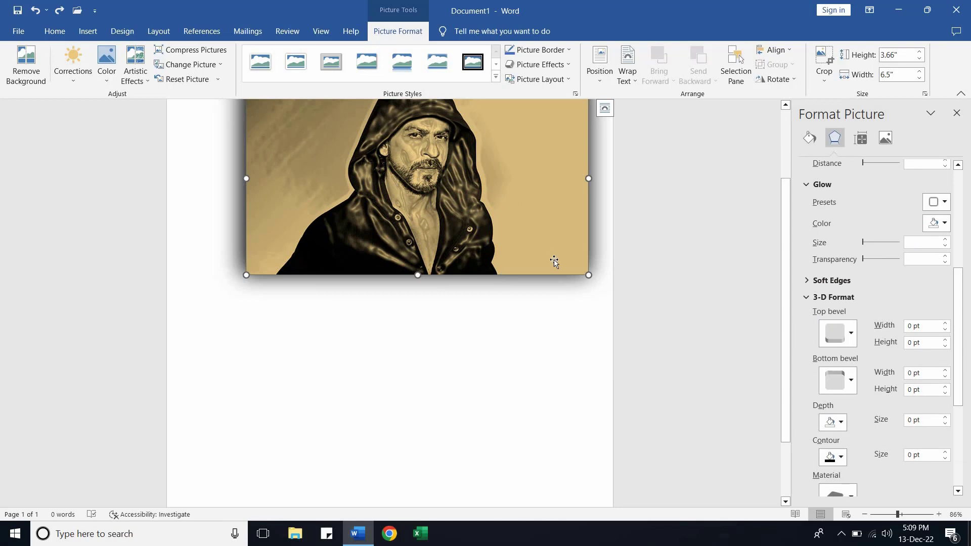
Try the Soft Round top bevel on the photo, and undo it along with the shadow and the Plastic Wrap effect.
left_click(837, 331)
left_click(871, 268)
left_click_drag(783, 317, 785, 203)
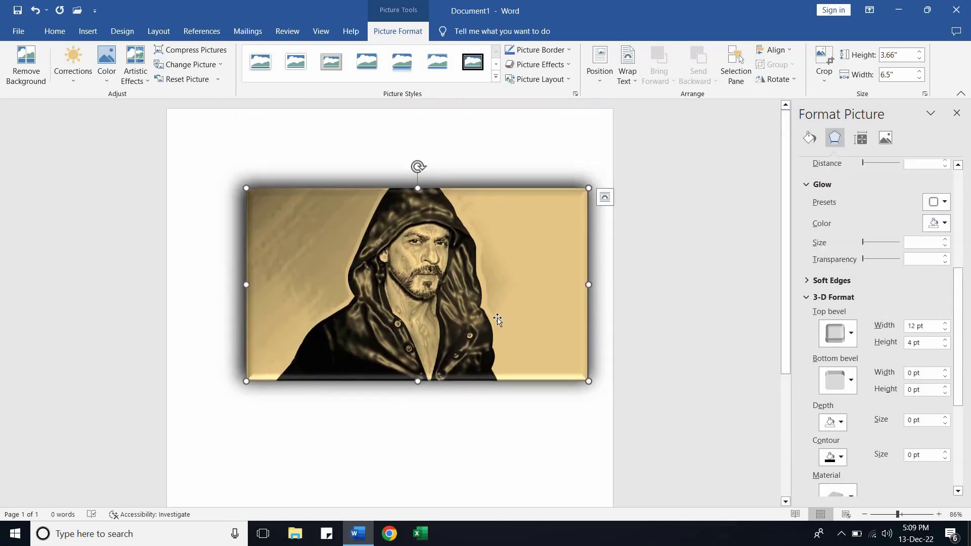
key("ctrl+z")
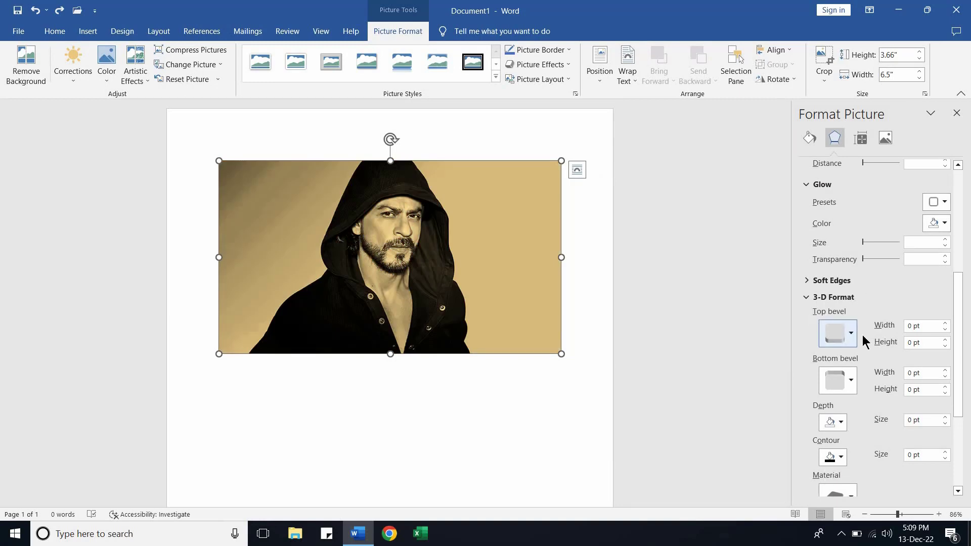
Apply the Angle top bevel to the photo and enlarge the photo to about 3.84" by 6.82".
left_click(827, 343)
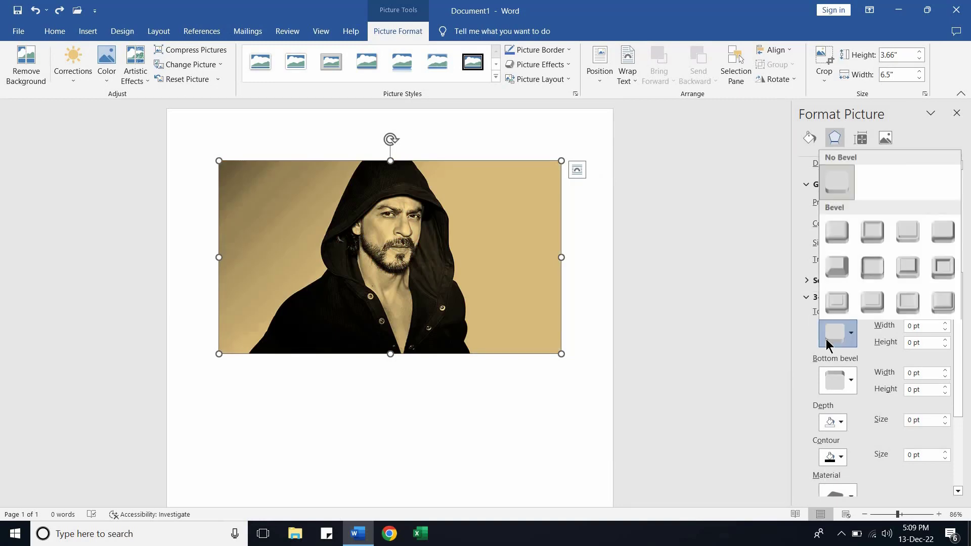
left_click(842, 266)
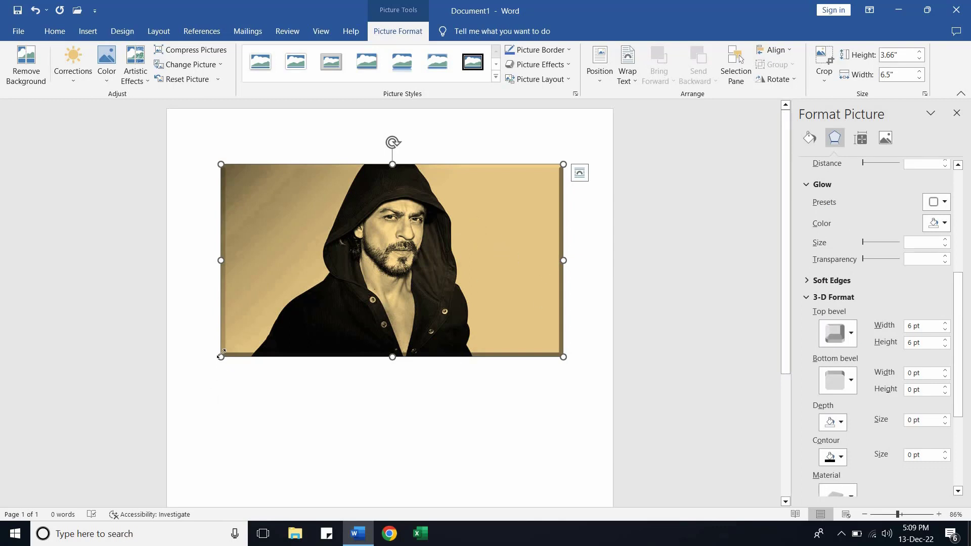
left_click_drag(217, 362, 213, 371)
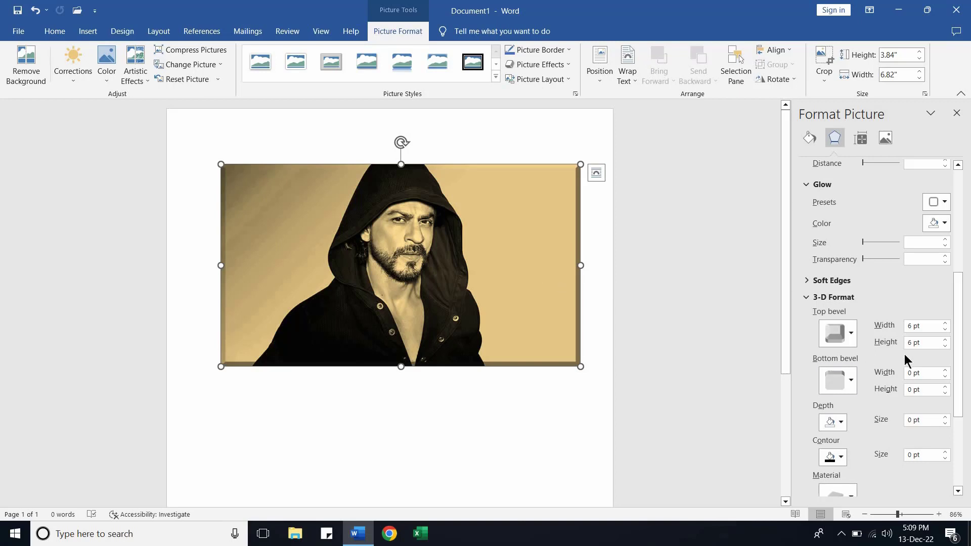
View the 3-D depth colors without picking one, and give the photo the translucent Powder material.
scroll(850, 405, "down", 3)
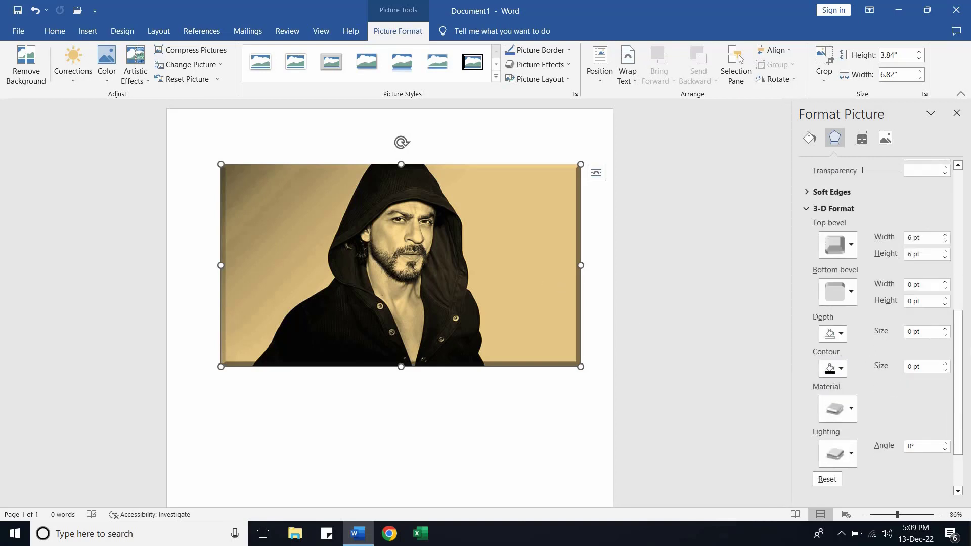
left_click(841, 334)
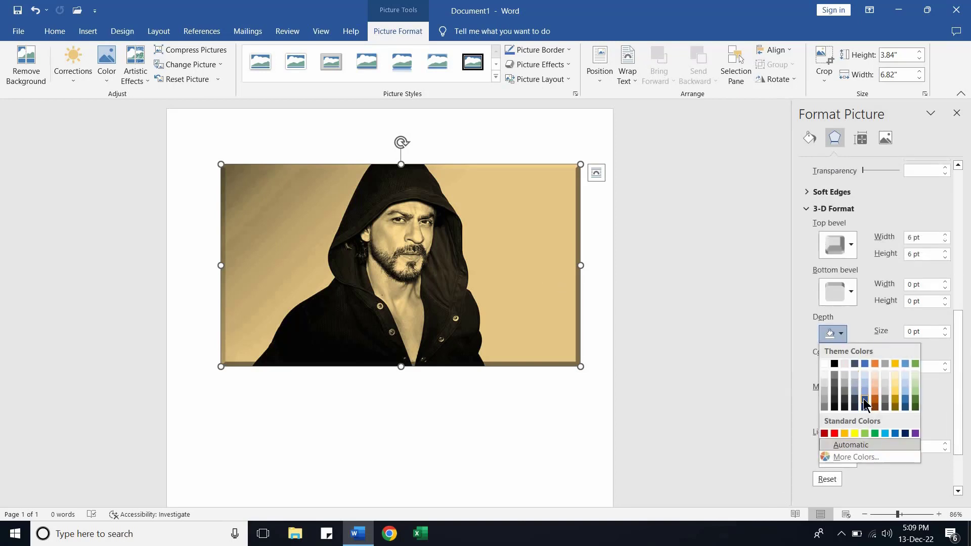
left_click(942, 397)
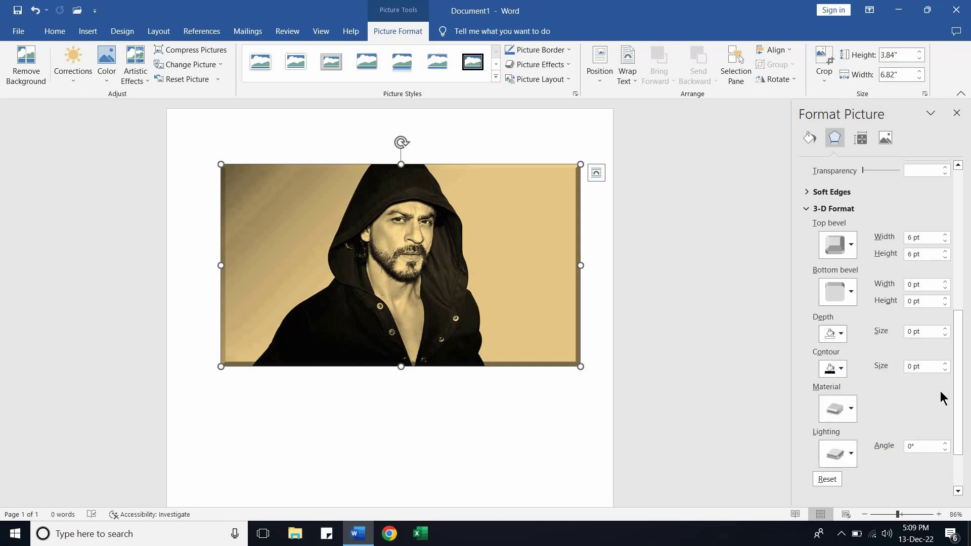
left_click(851, 409)
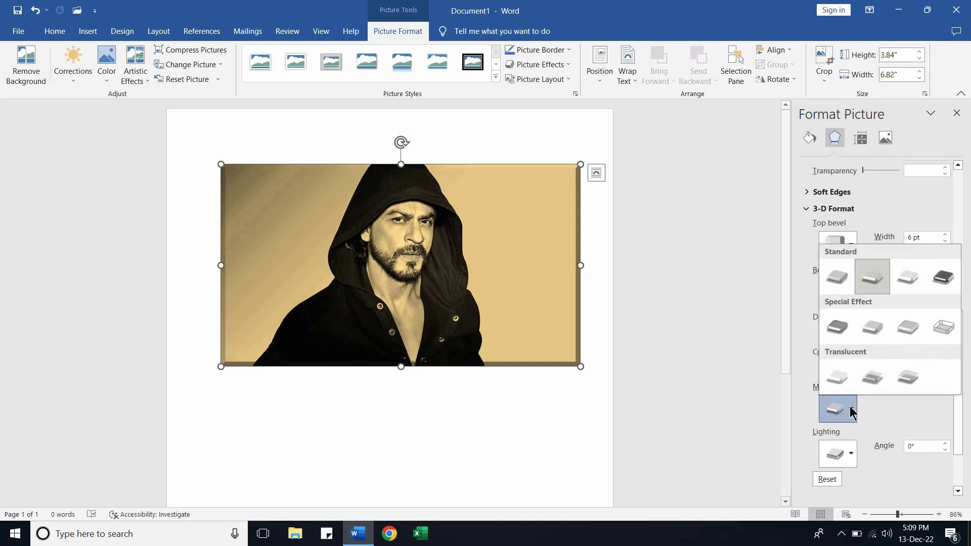
left_click(848, 377)
Review the photo's shadow, reflection, glow and 3-D settings, and reopen the artistic effects options.
scroll(947, 271, "up", 10)
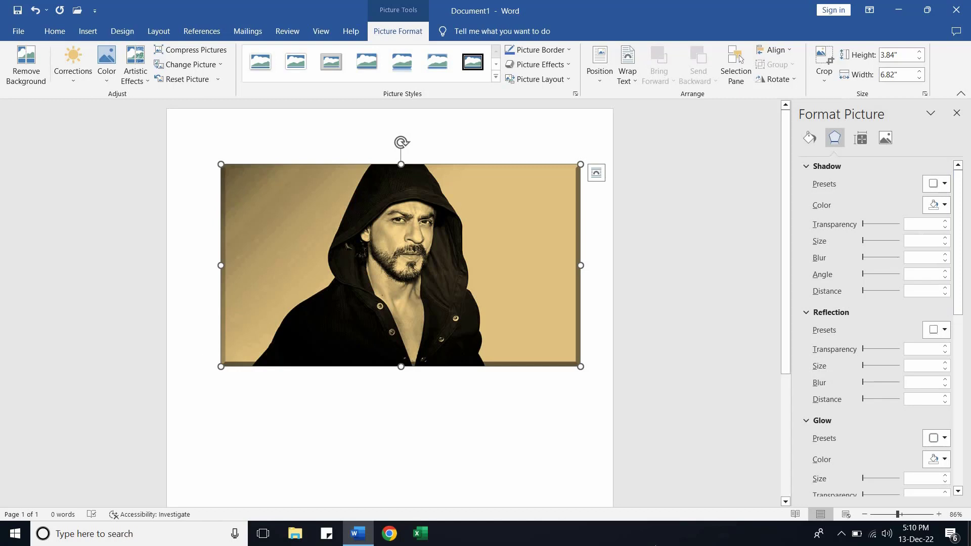
left_click_drag(953, 274, 953, 364)
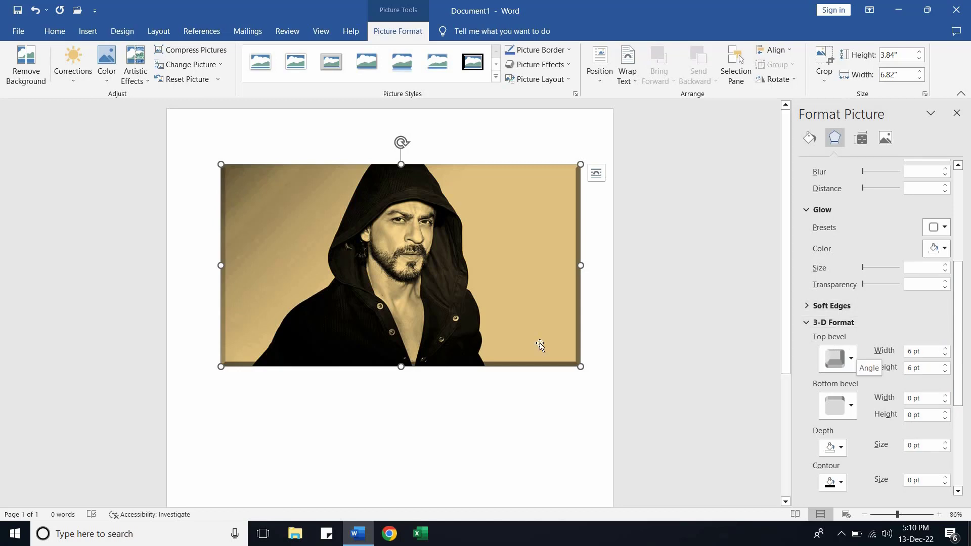
left_click(146, 81)
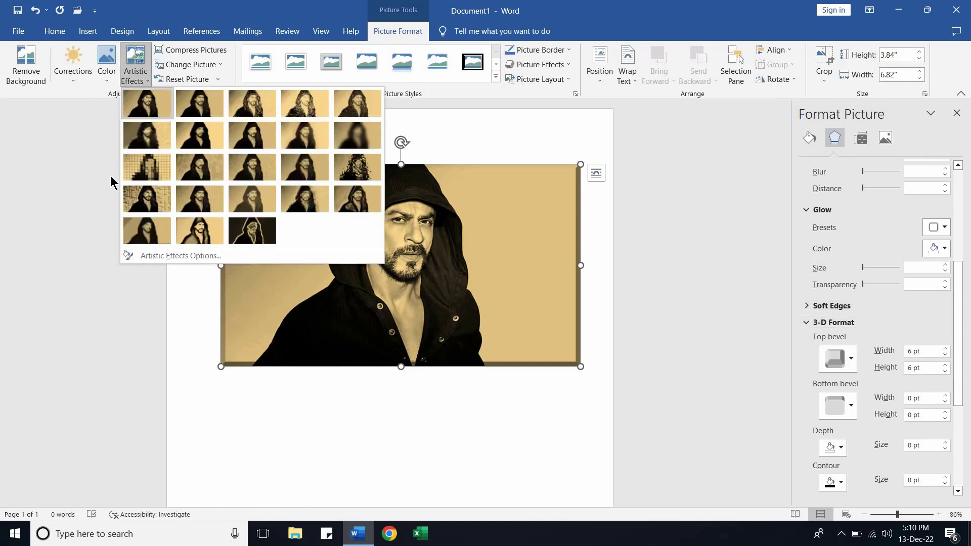
left_click(155, 257)
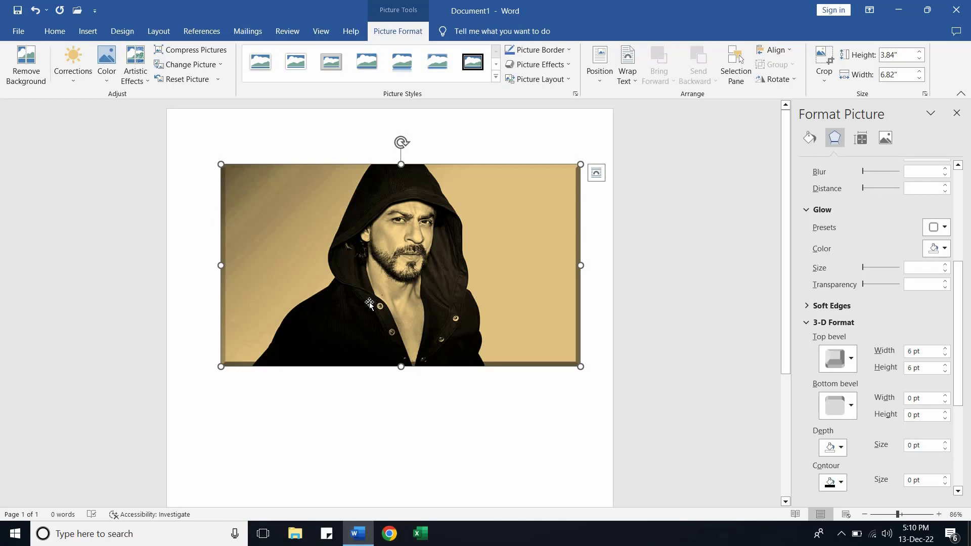
Compress the photo to the E-mail (96 ppi) resolution, applying only to this picture and deleting its cropped areas.
left_click(217, 55)
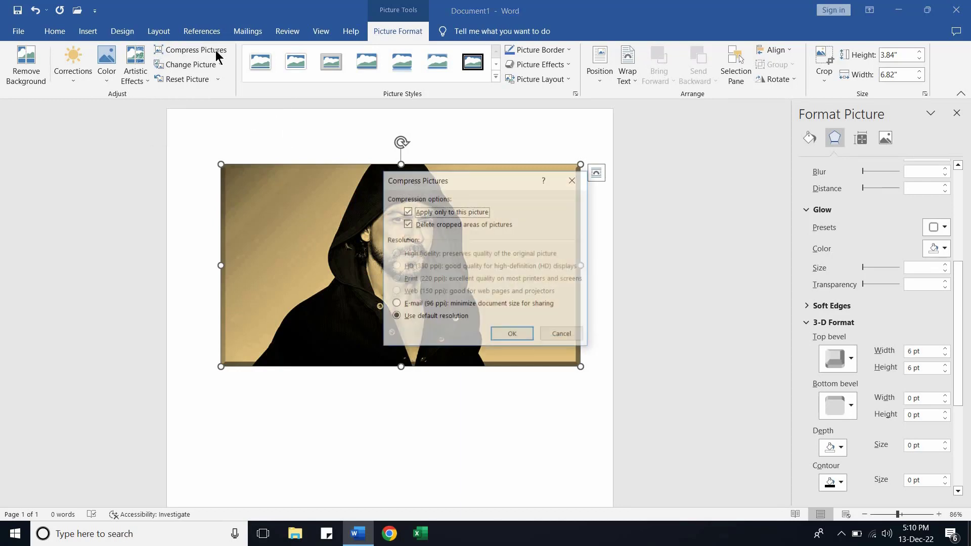
left_click(396, 304)
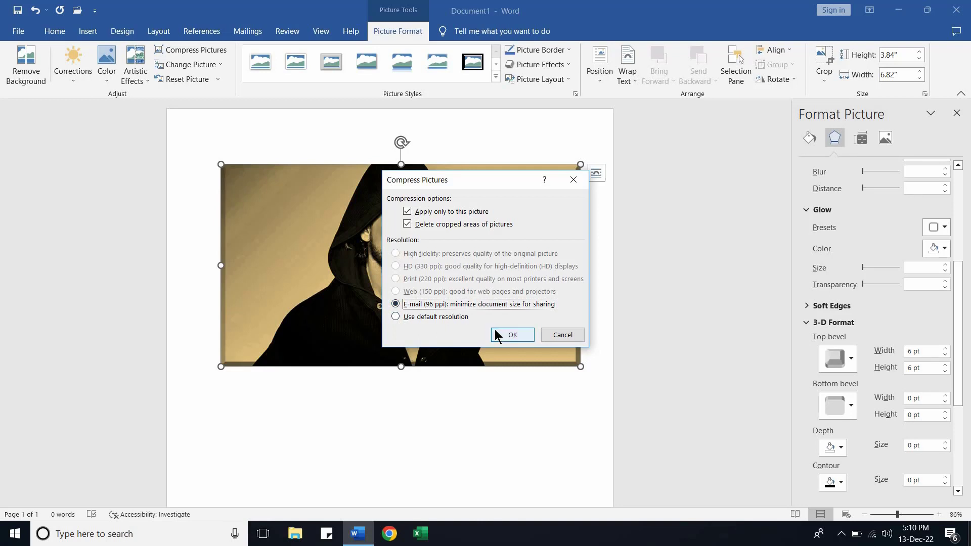
left_click(524, 335)
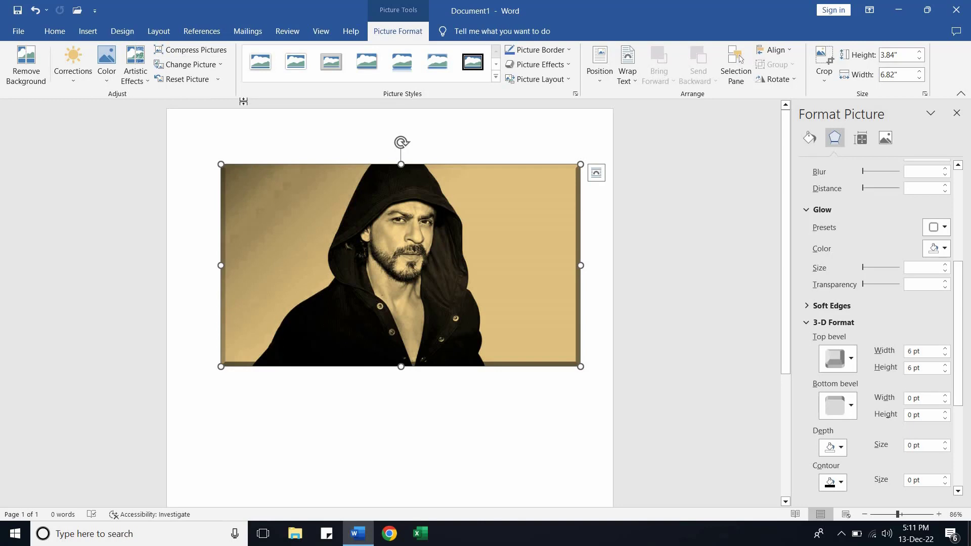
Try replacing the photo with 5bd138066400f-wallpaper-preview from the Downloads folder and resetting it, and undo the replacement.
left_click(199, 68)
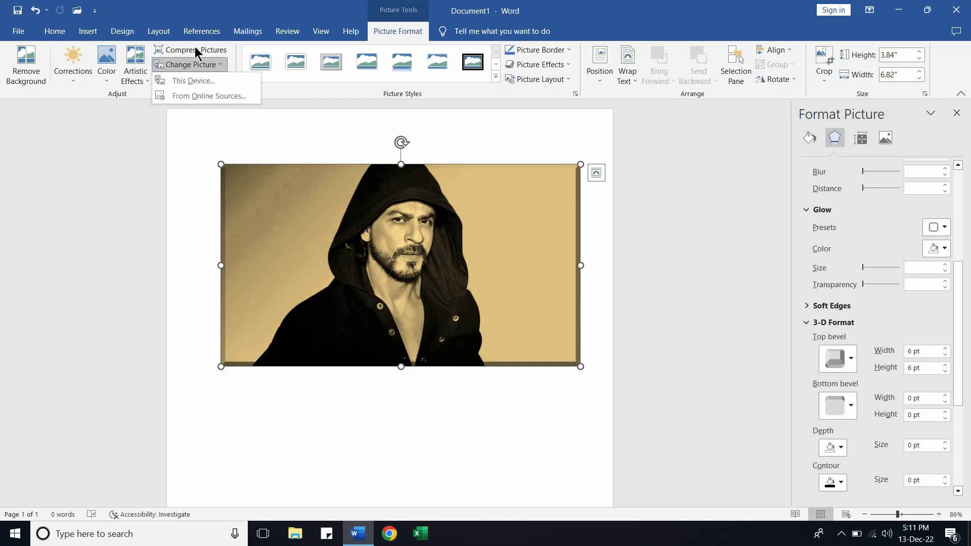
left_click(195, 83)
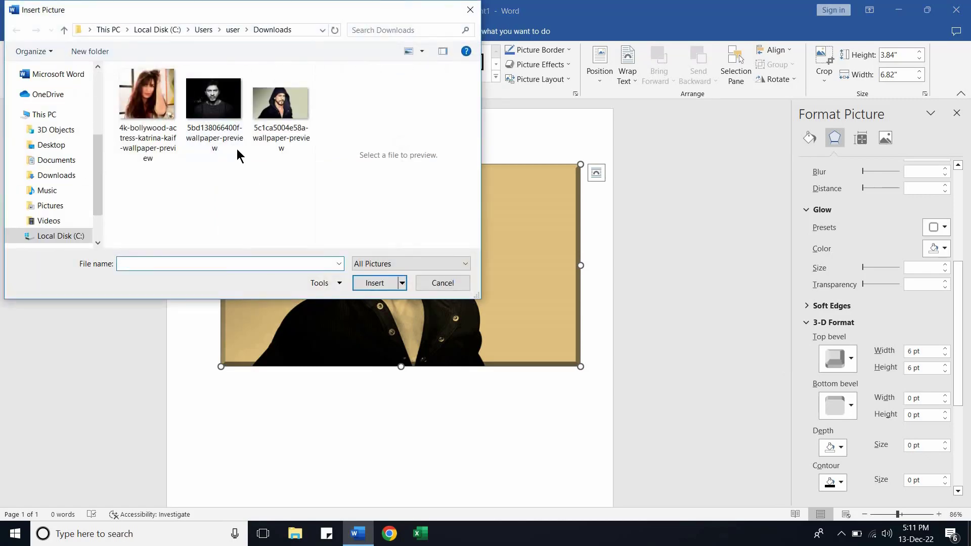
double_click(217, 109)
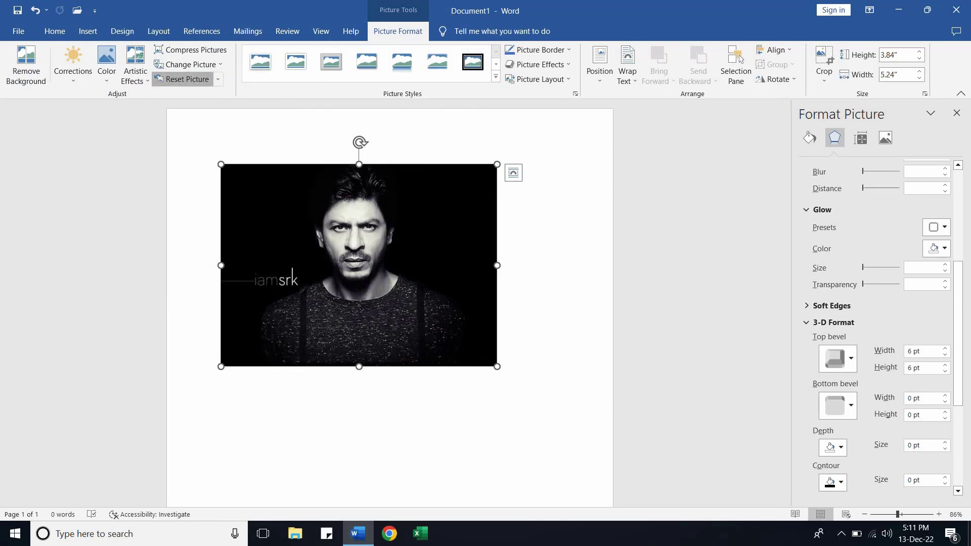
left_click(185, 79)
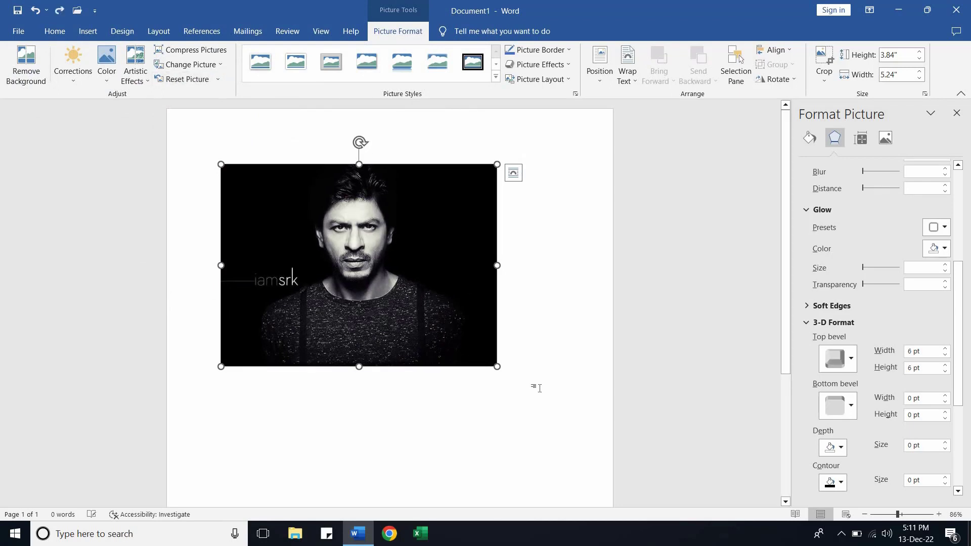
key("ctrl+z")
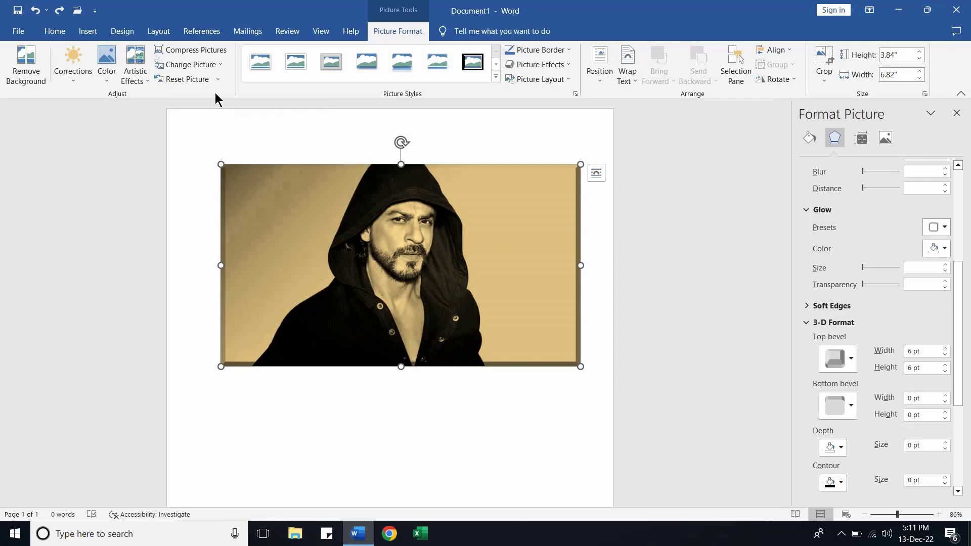
Reset the photo's formatting and apply the tilted, rounded Bevel Perspective picture style.
left_click(186, 79)
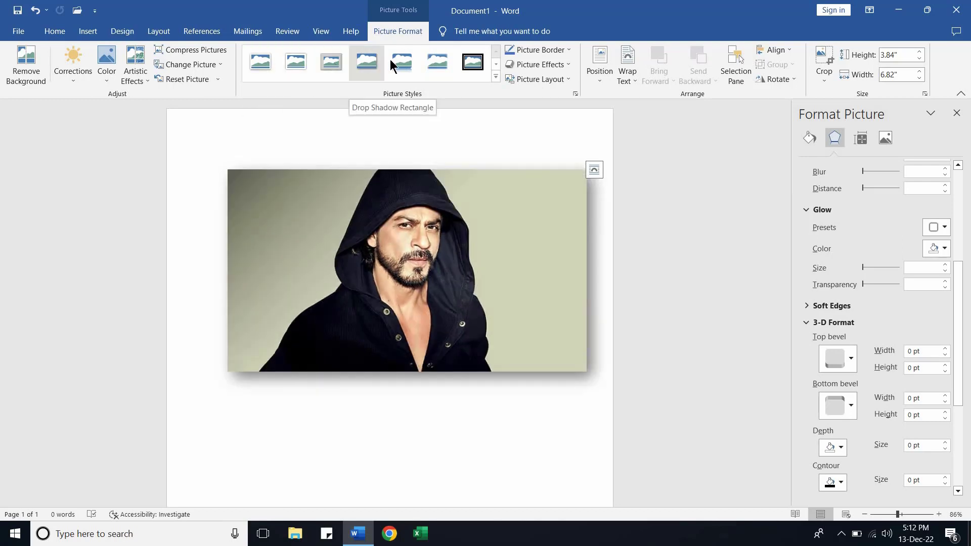
left_click(495, 76)
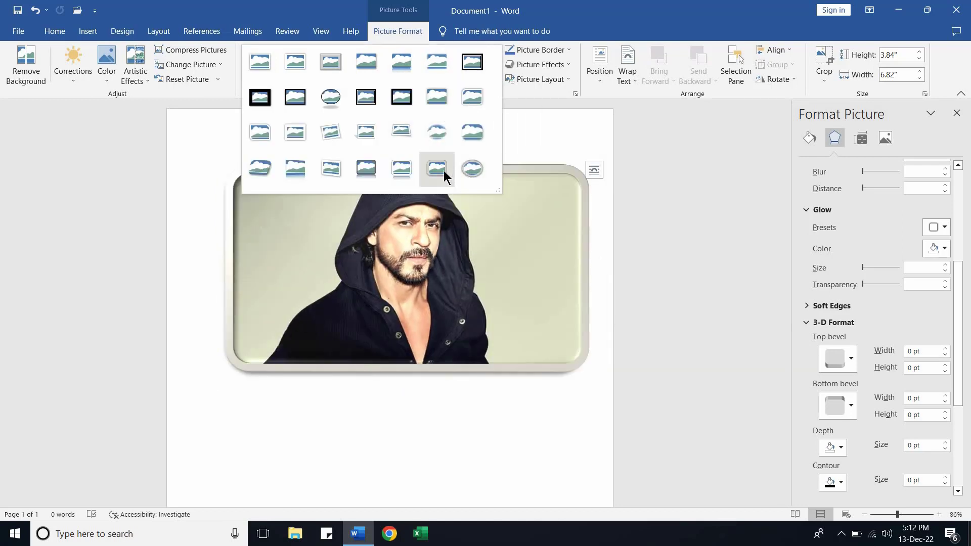
left_click(259, 168)
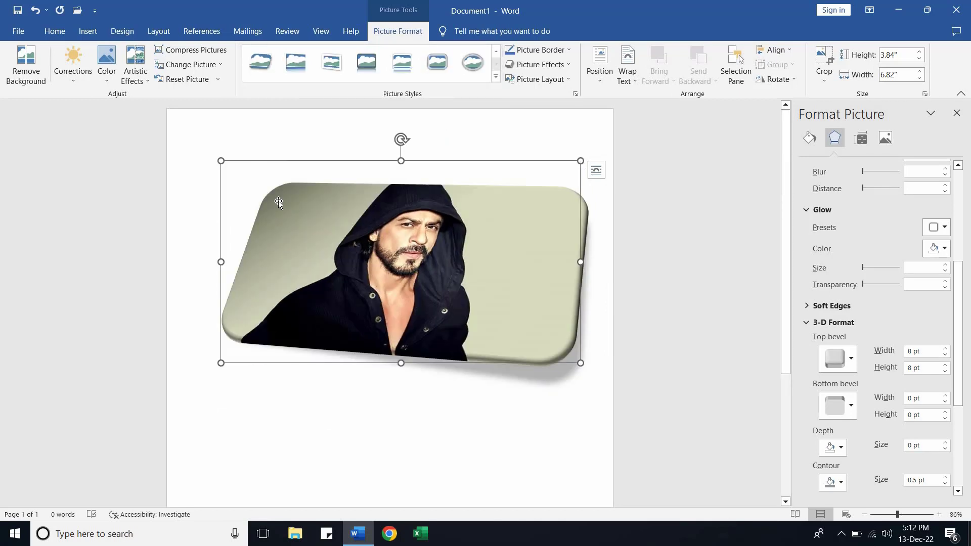
left_click(956, 114)
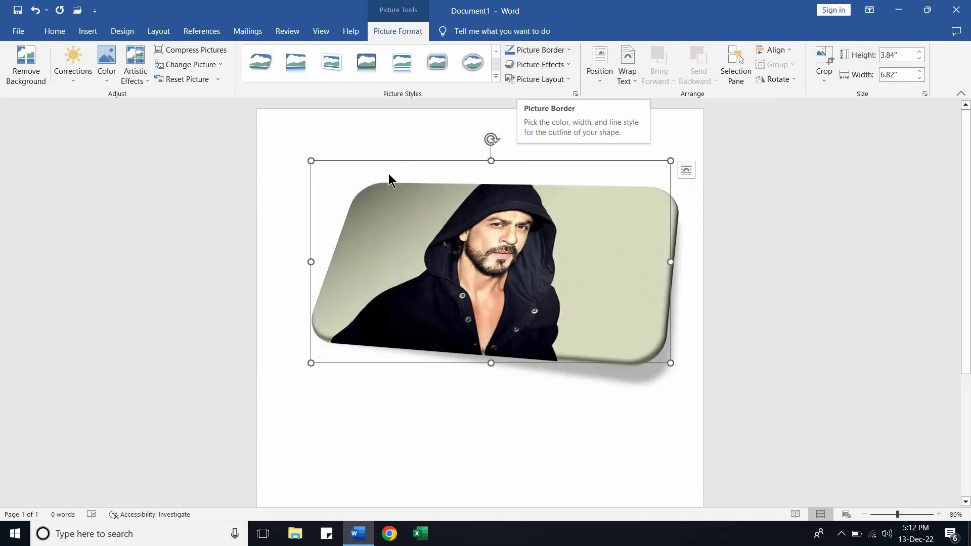
Try a yellow border on the tilted photo and change the border color to red.
left_click(568, 49)
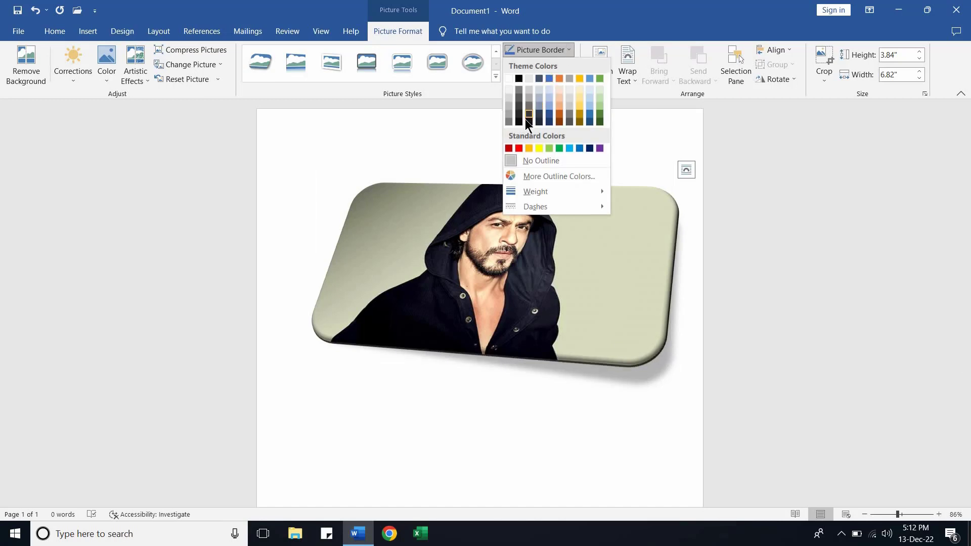
left_click(537, 148)
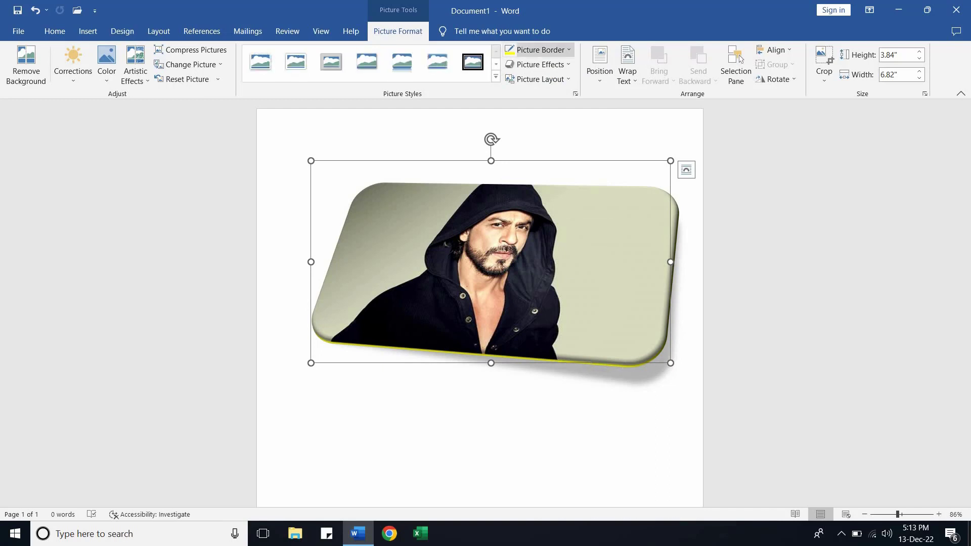
left_click(540, 50)
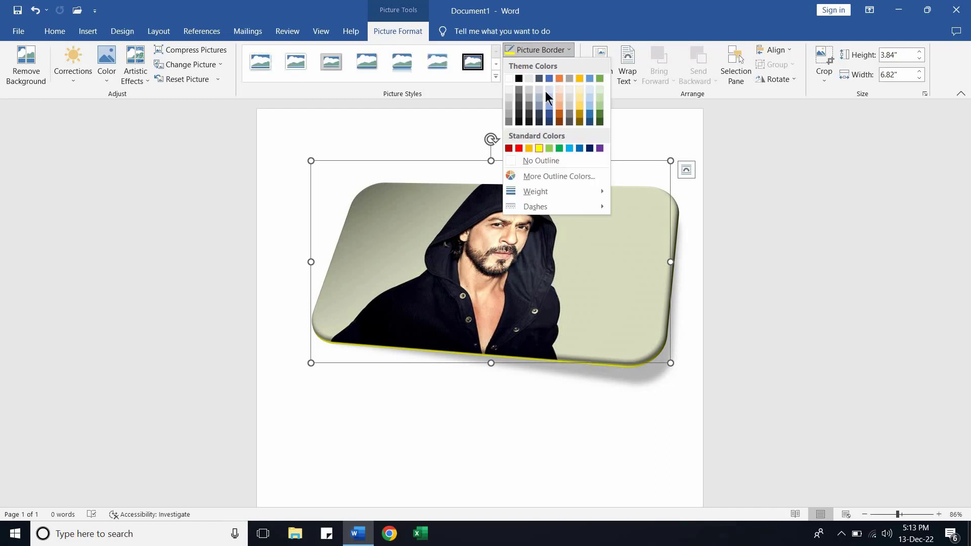
left_click(519, 149)
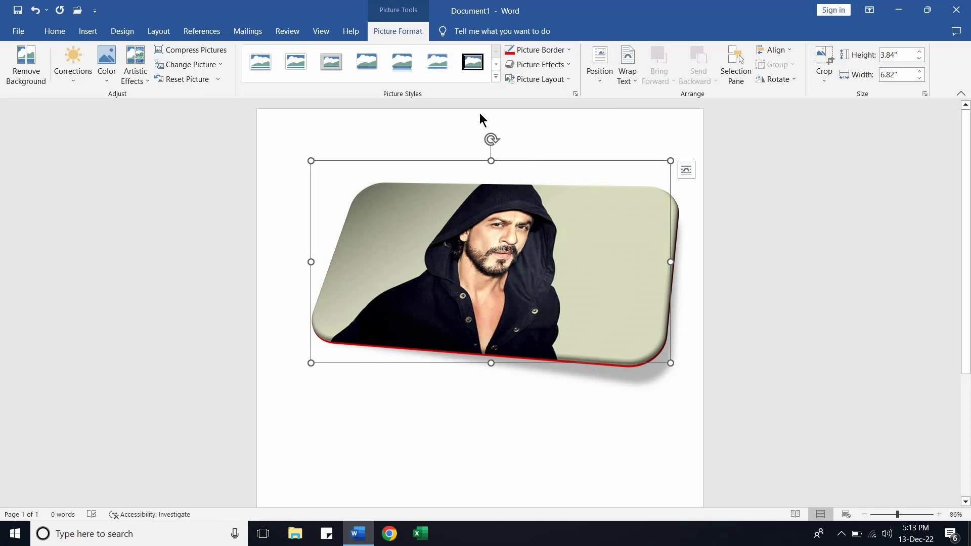
Apply the black double-frame style with a red border, and switch the photo to the rounded Reflected Bevel style with a red border.
left_click(475, 63)
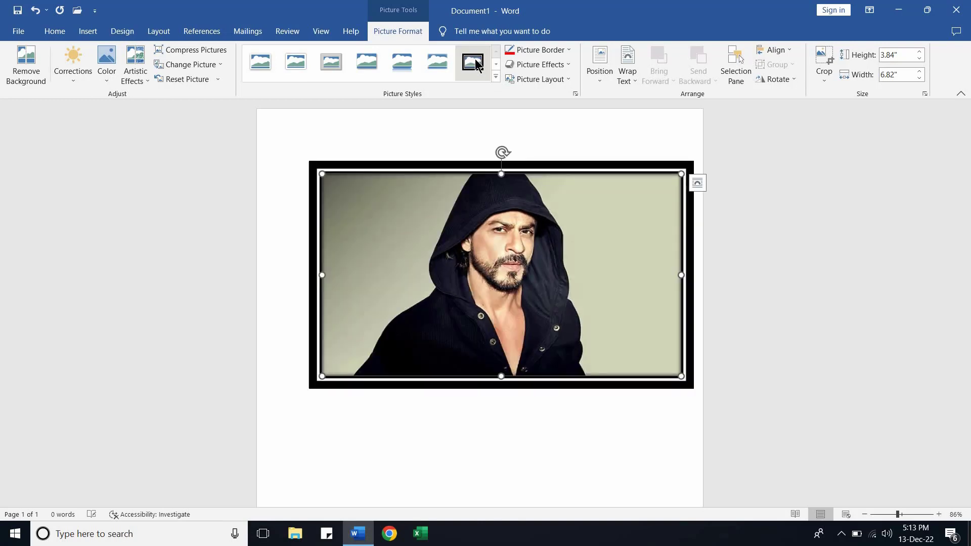
left_click(536, 49)
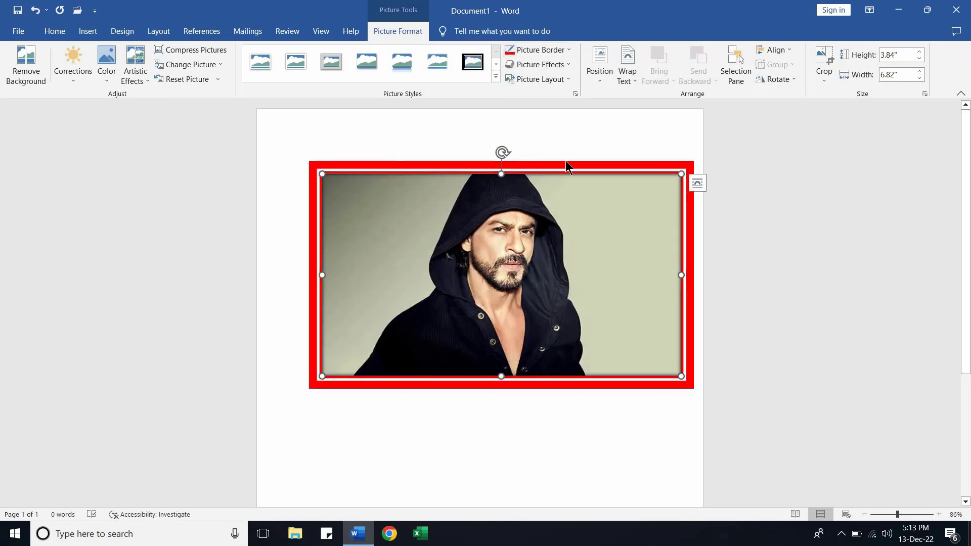
left_click(494, 77)
left_click(365, 167)
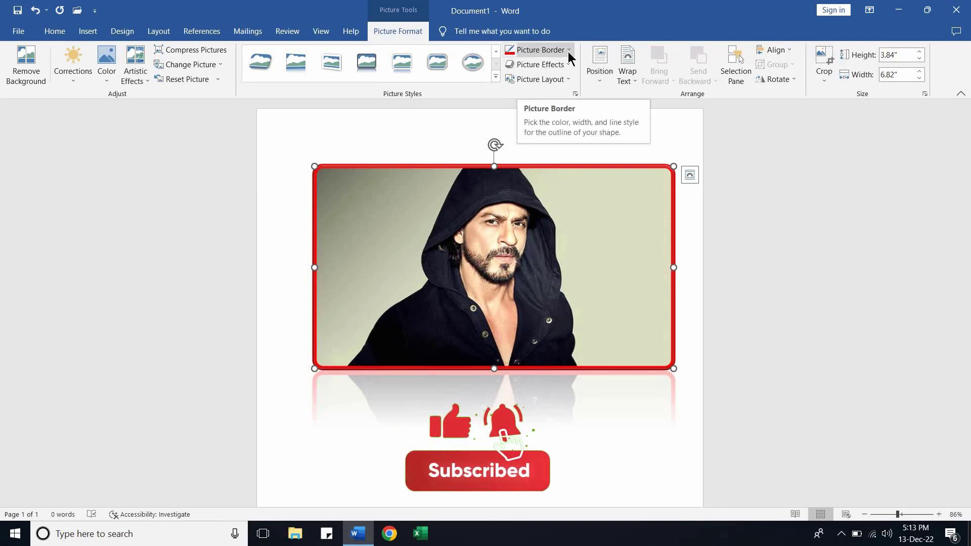
Give the red-bordered photo the Half Reflection: Touching effect.
left_click(569, 66)
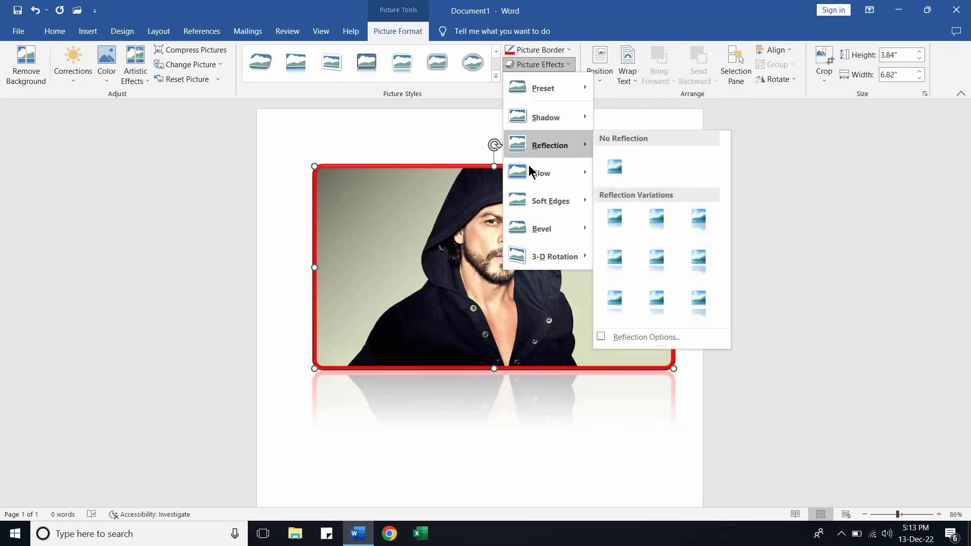
mouse_move(540, 201)
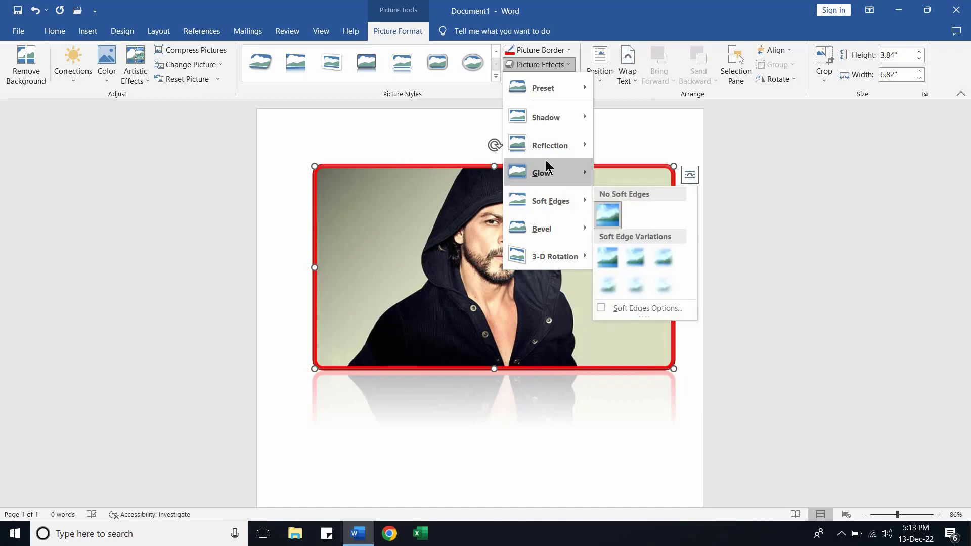
mouse_move(541, 148)
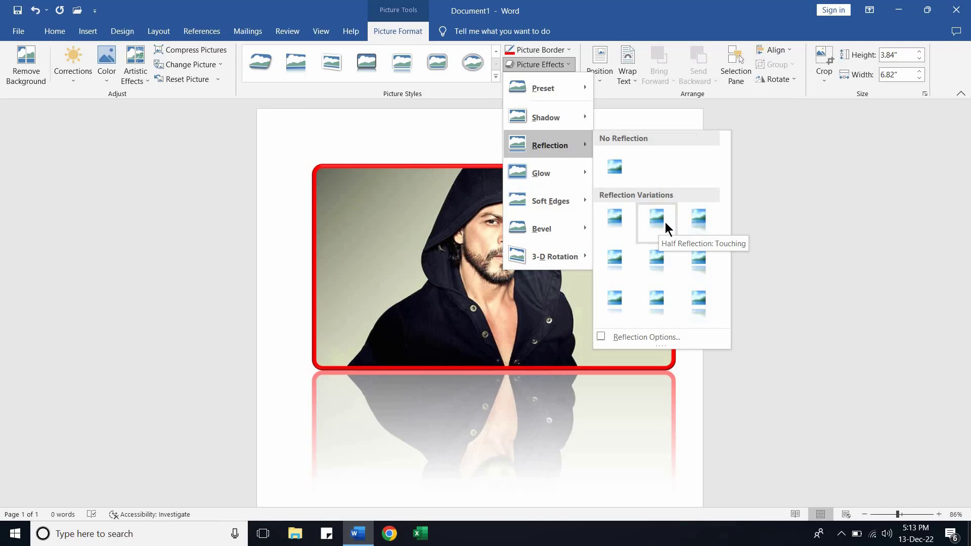
left_click(663, 219)
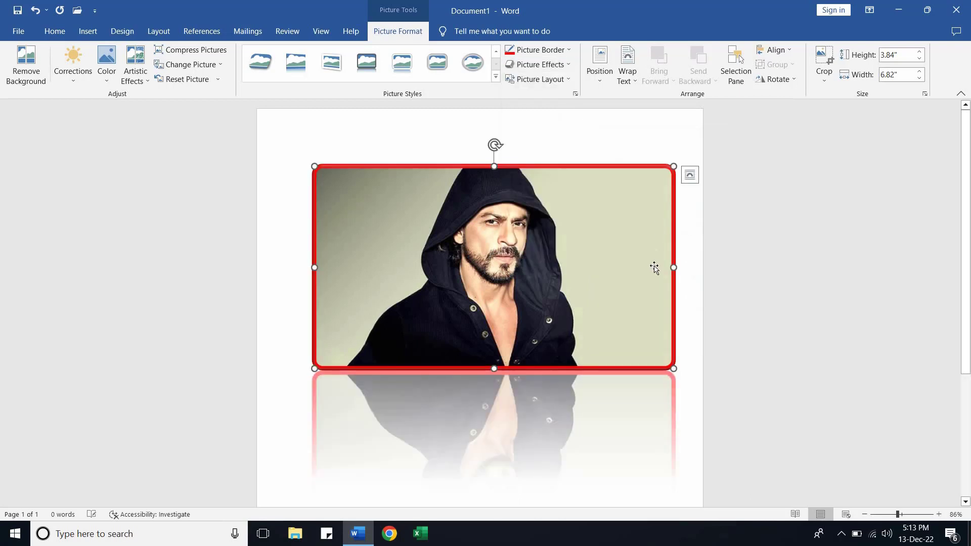
Switch the photo to the black Compound Frame style and add the perspective shadow that falls below it.
mouse_move(964, 264)
left_mouse_down()
mouse_move(968, 345)
mouse_move(963, 248)
left_mouse_up()
left_click(540, 64)
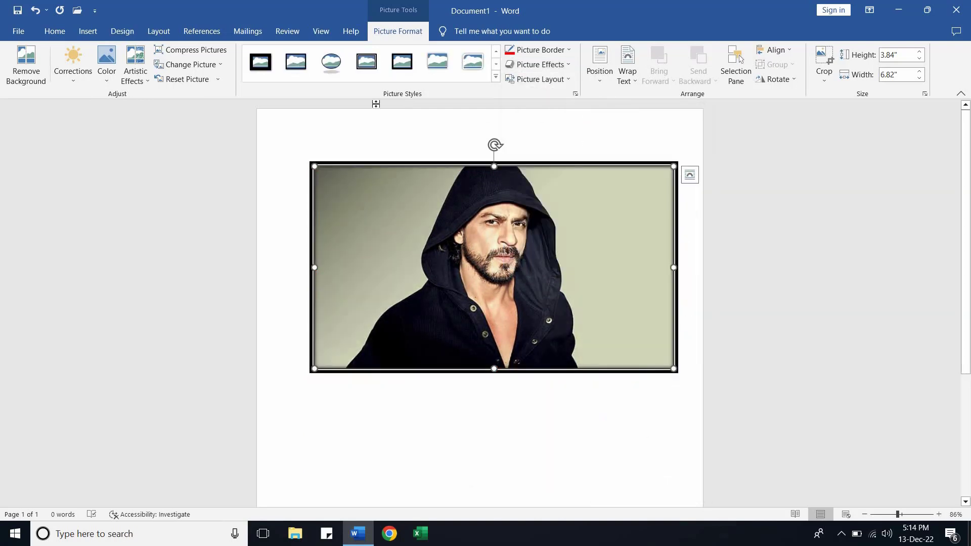
left_click(573, 66)
mouse_move(560, 119)
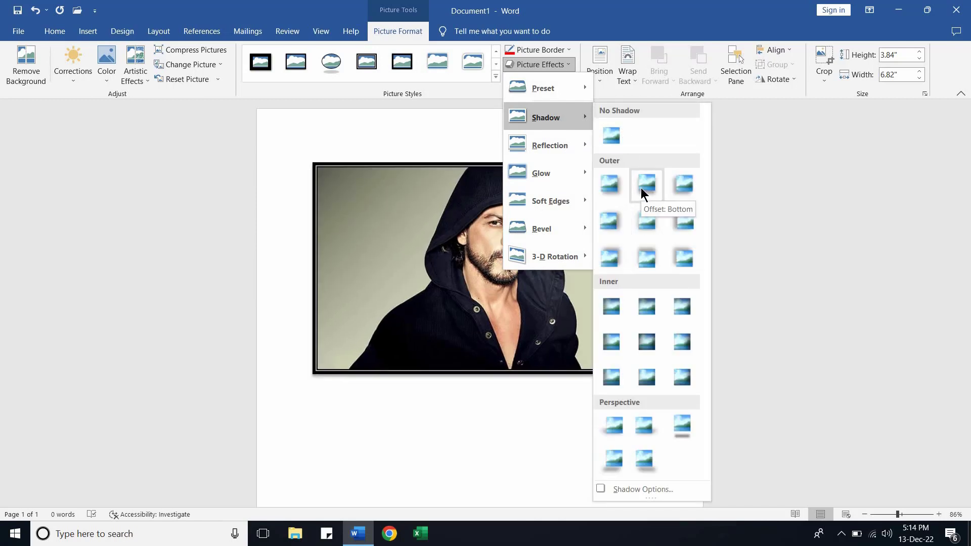
left_click(681, 426)
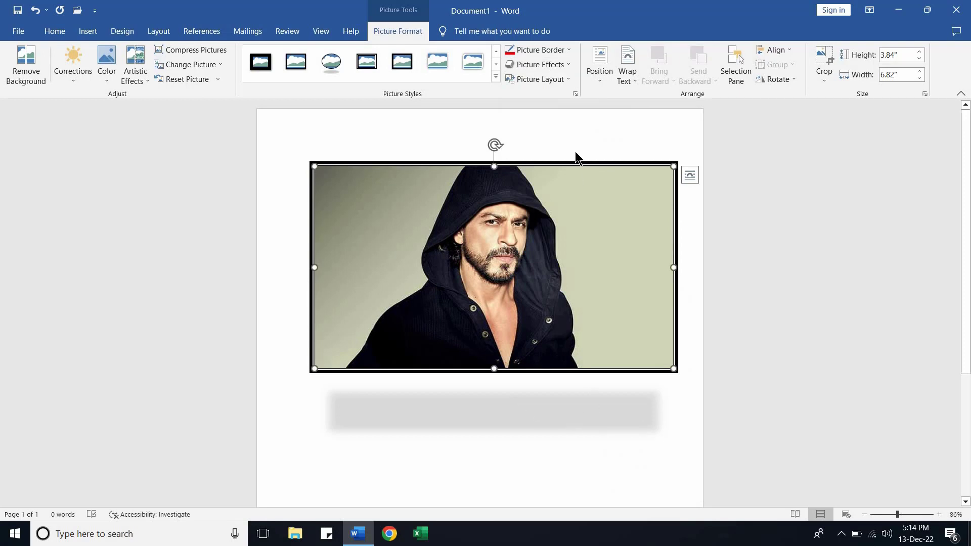
Apply the Preset 4 picture effect to the photo.
left_click(566, 66)
mouse_move(576, 96)
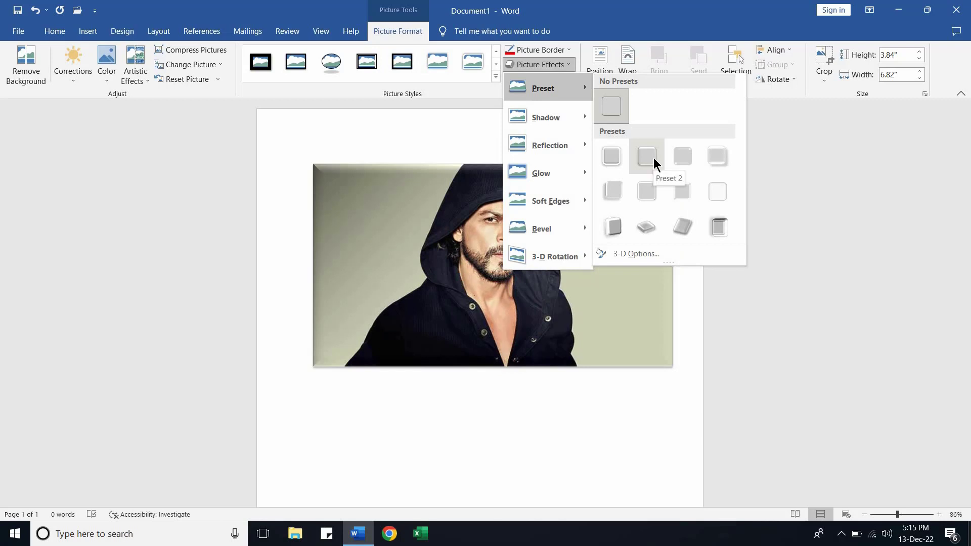
left_click(722, 165)
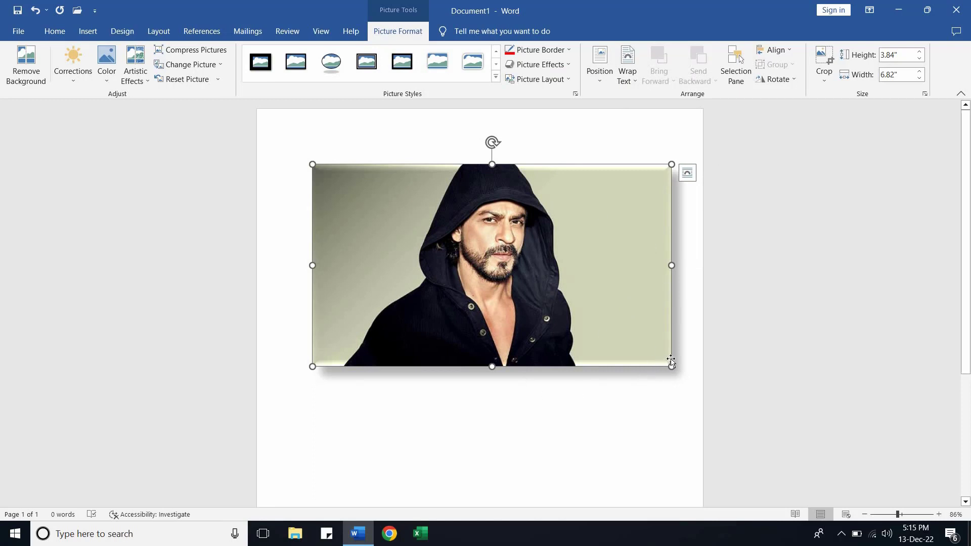
Give the photo the Off Axis 2: Right parallel 3-D rotation and the Slope bevel.
left_click(561, 65)
mouse_move(558, 100)
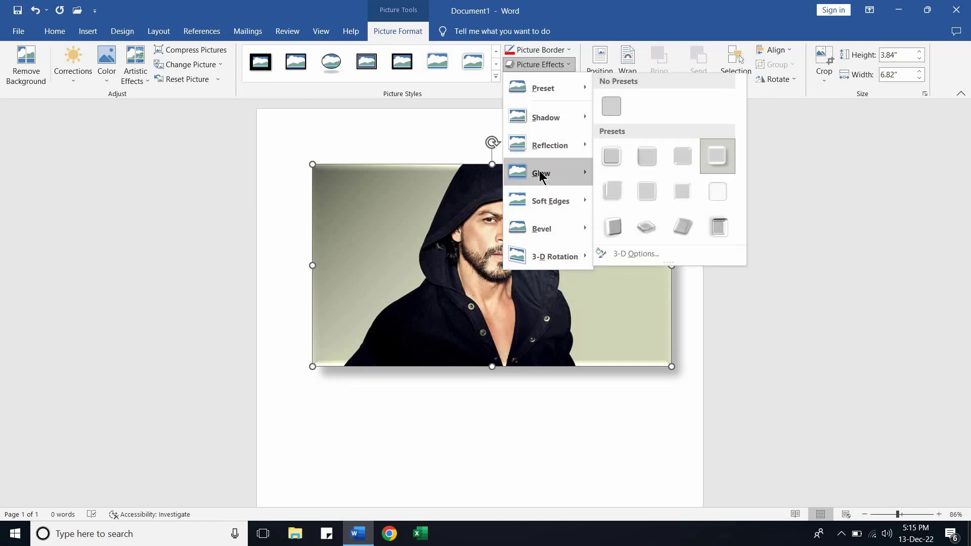
mouse_move(533, 259)
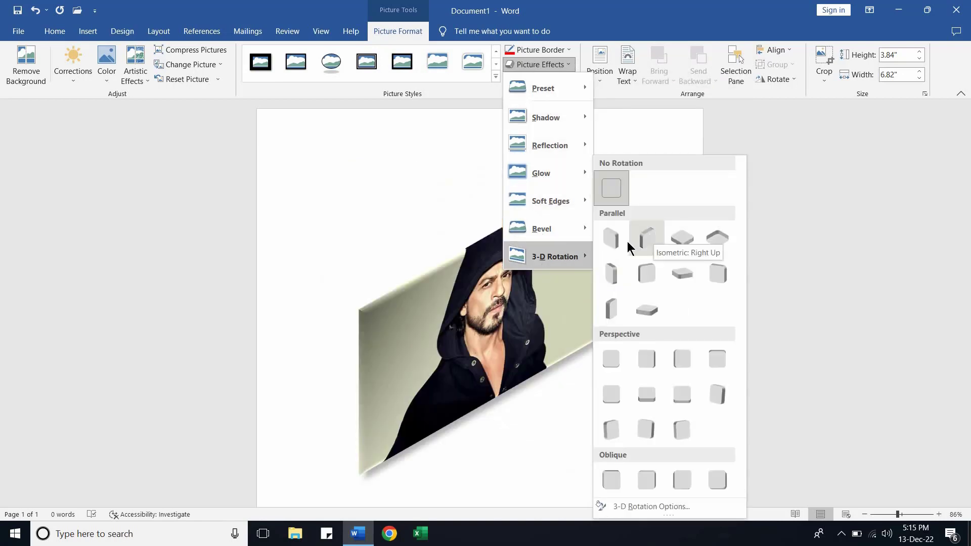
mouse_move(556, 229)
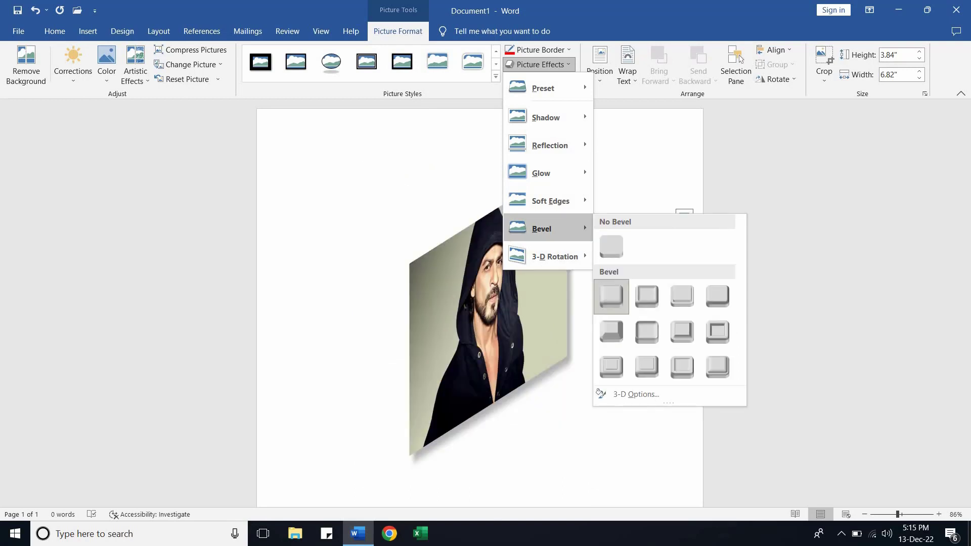
left_click(711, 337)
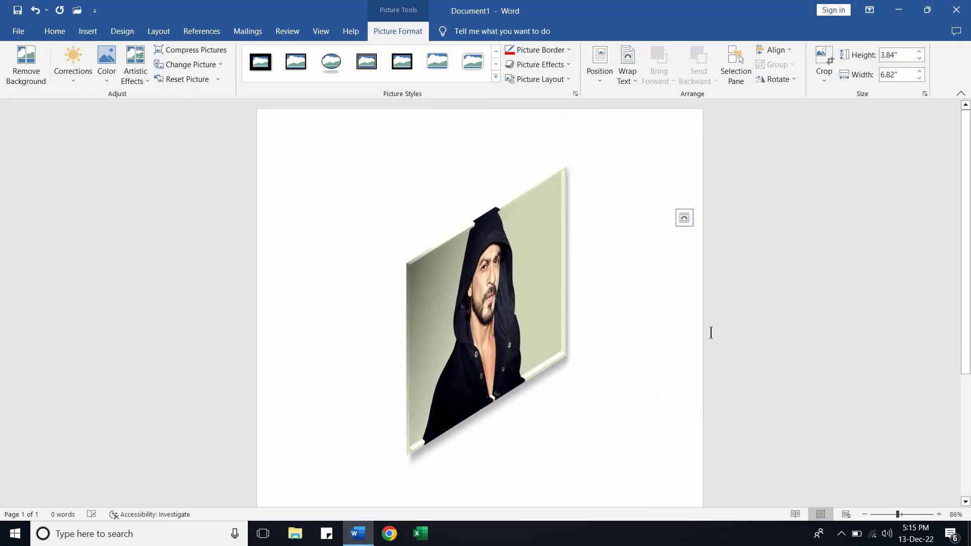
Change the photo's 3-D rotation to Perspective: Contrasting Right.
left_click(568, 65)
mouse_move(574, 210)
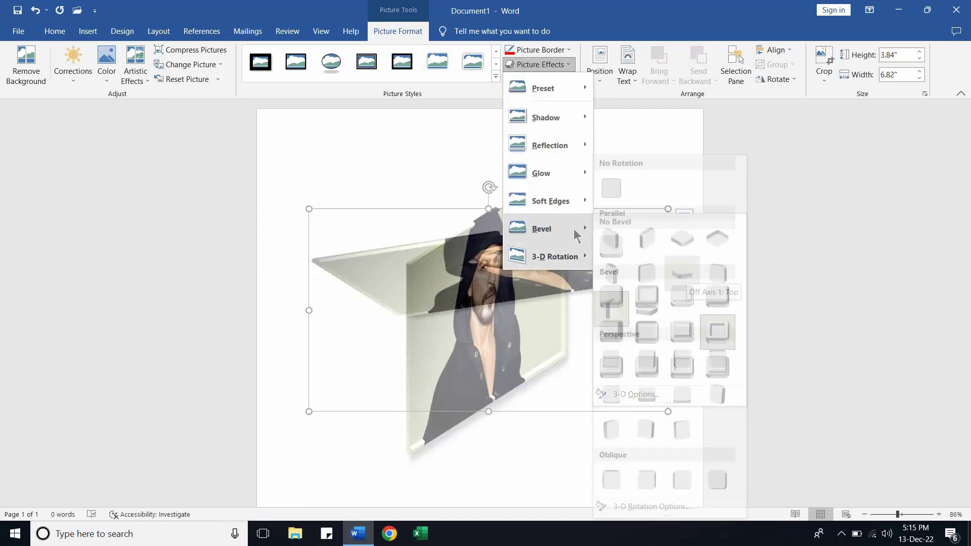
mouse_move(576, 256)
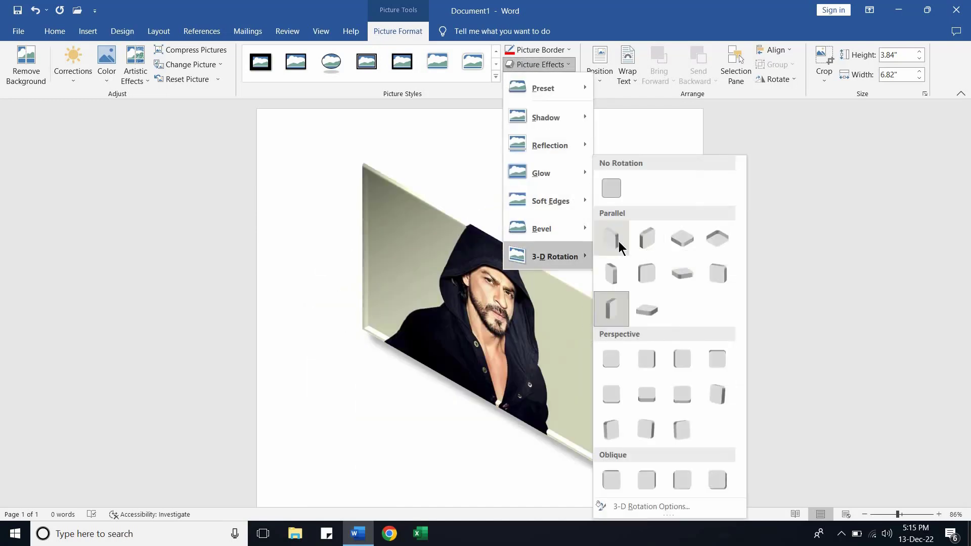
left_click(618, 426)
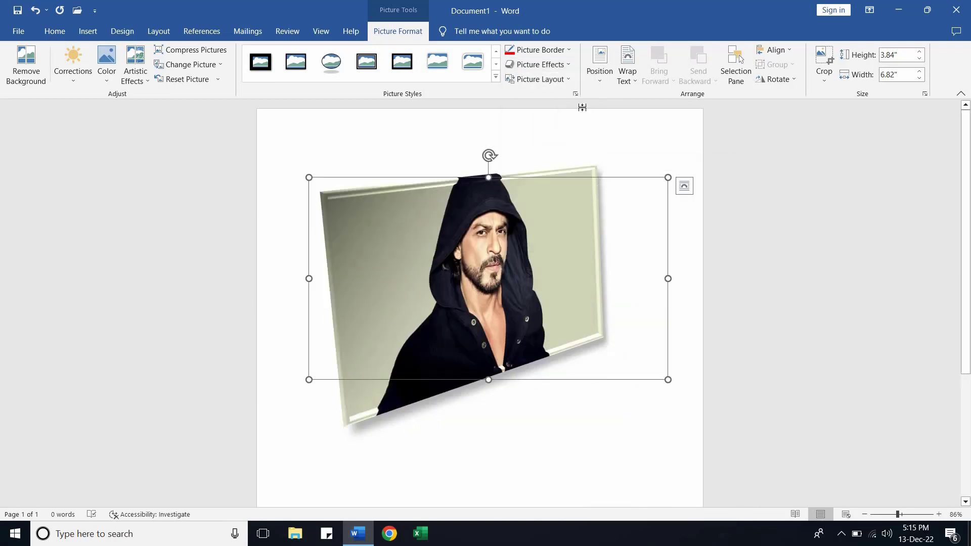
Change the photo's bevel to the second preset in the gallery's last row.
left_click(566, 64)
mouse_move(542, 230)
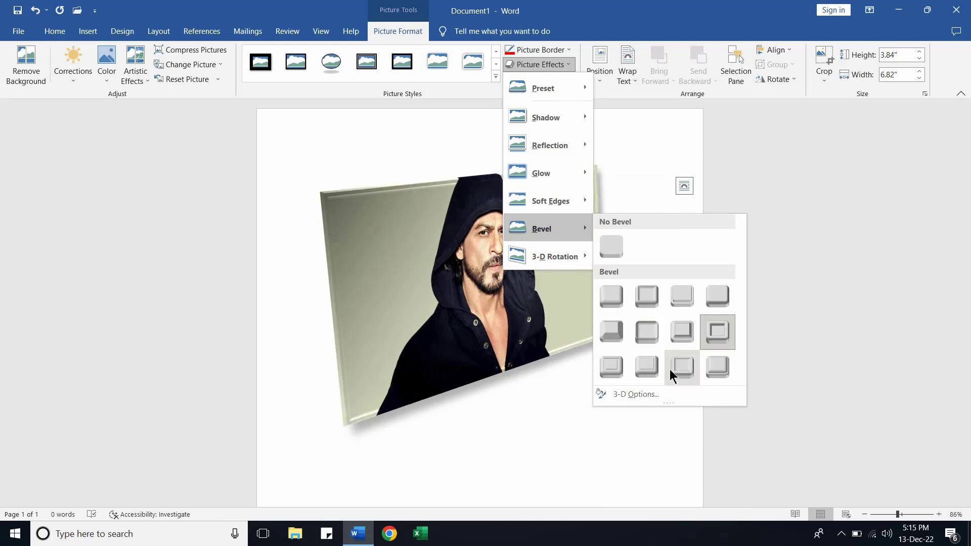
left_click(653, 369)
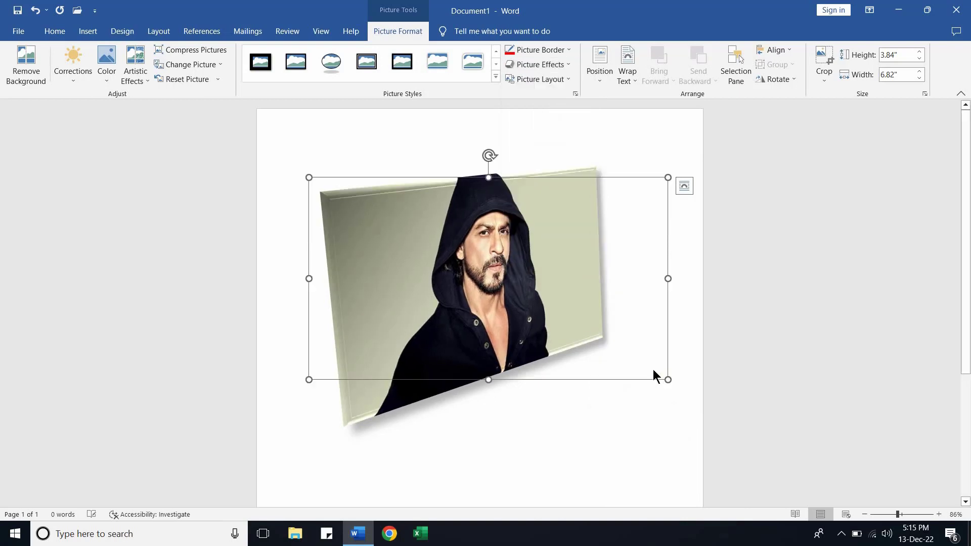
left_click(557, 423)
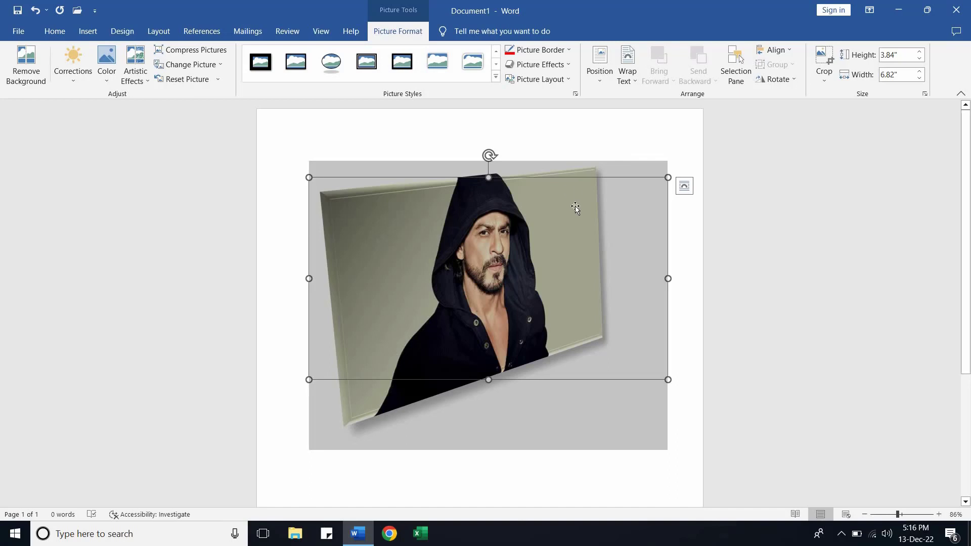
Try converting the photo to a Vertical Picture Accent List SmartArt layout, then undo the conversion.
left_click(569, 80)
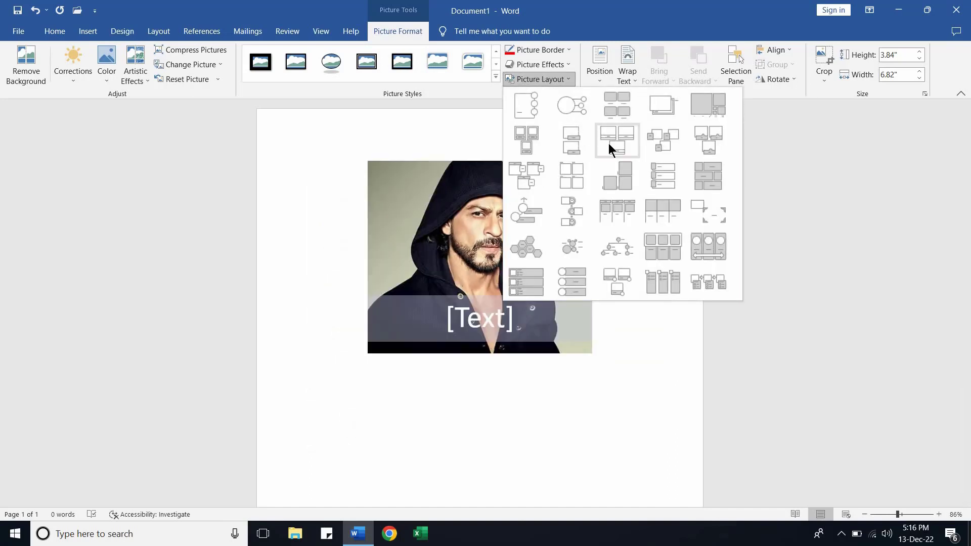
left_click(571, 280)
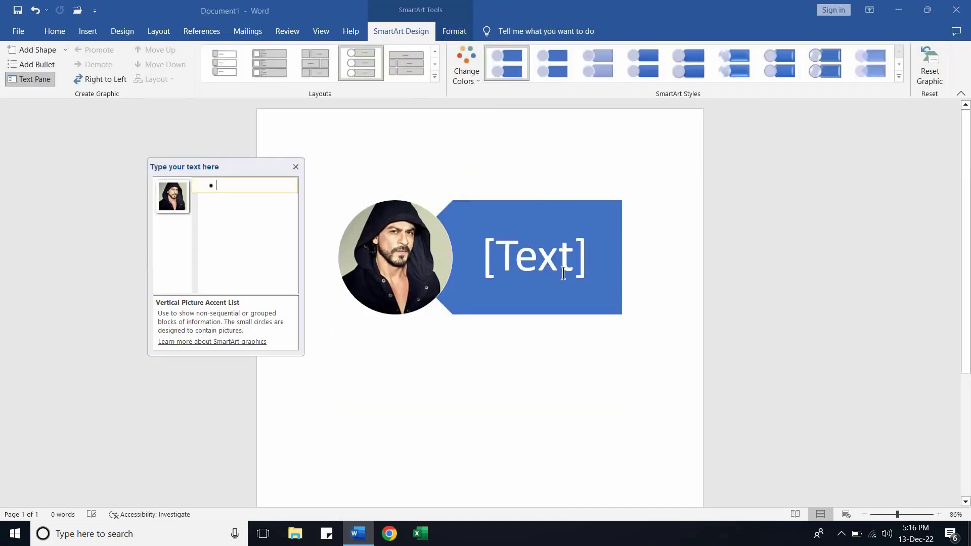
left_click(295, 166)
key("ctrl+z")
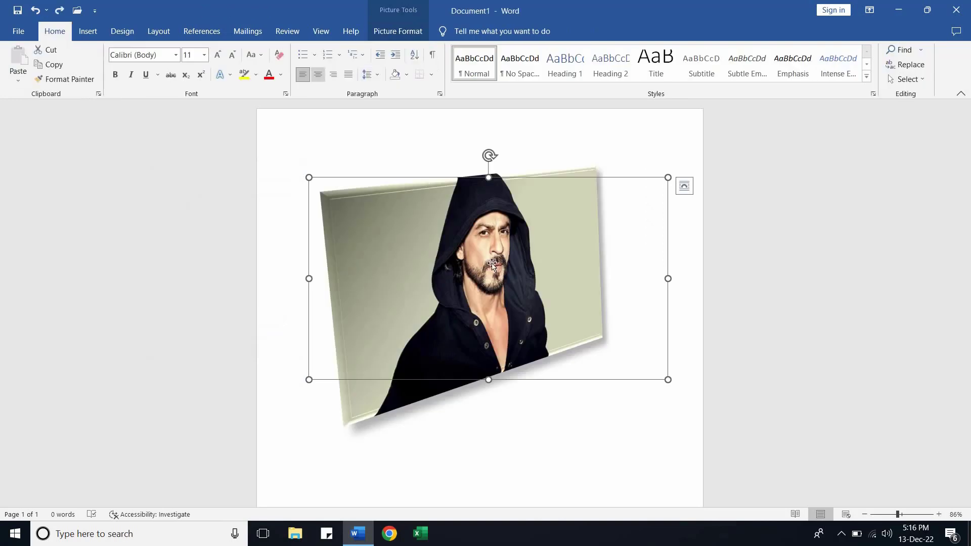
Convert the photo to a Vertical Picture Accent List SmartArt graphic and caption it SRK.
double_click(466, 245)
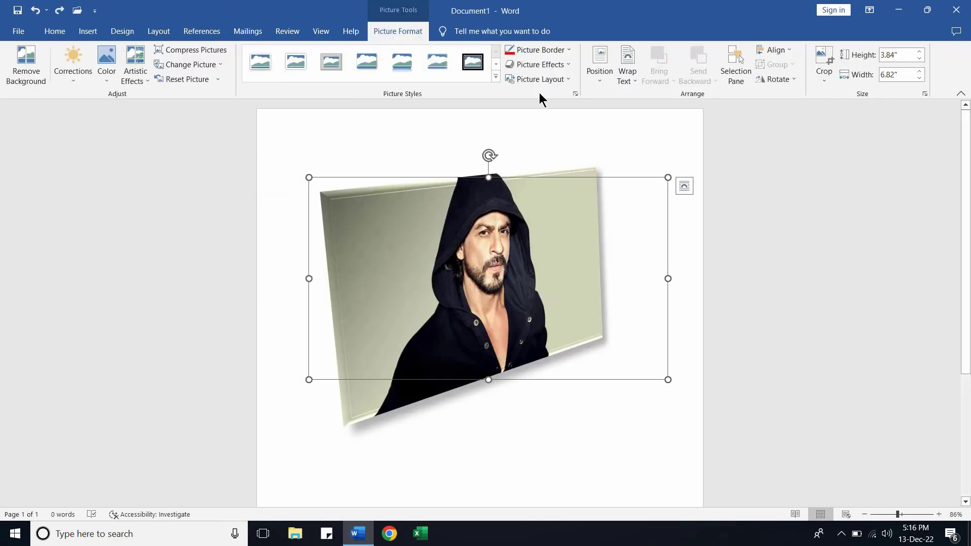
left_click(569, 78)
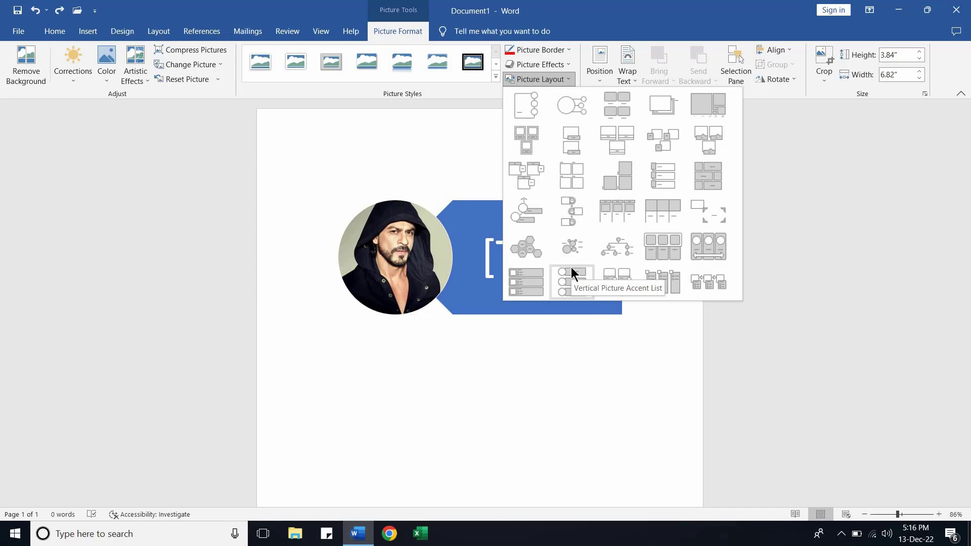
left_click(571, 267)
type("sha")
key("BackSpace")
key("BackSpace")
key("BackSpace")
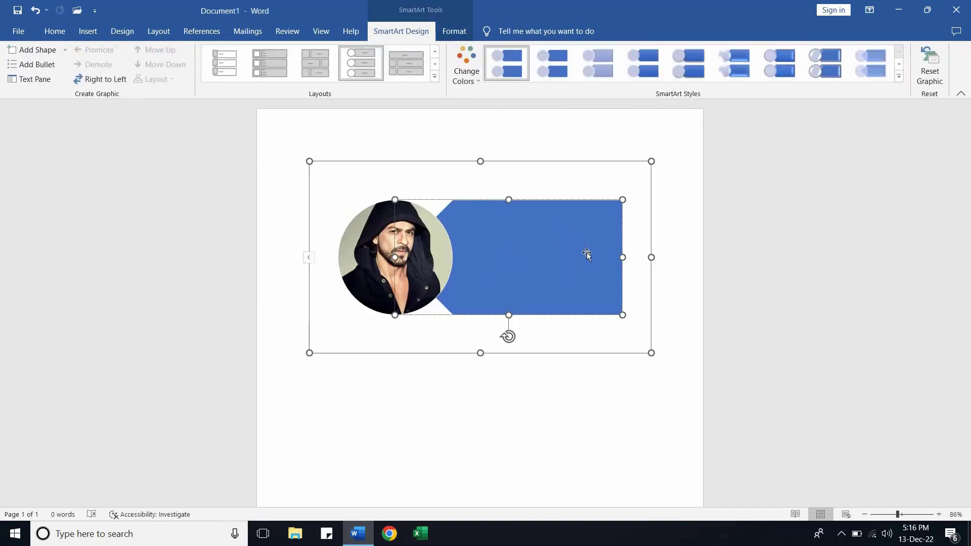
type("SRK")
key("Escape")
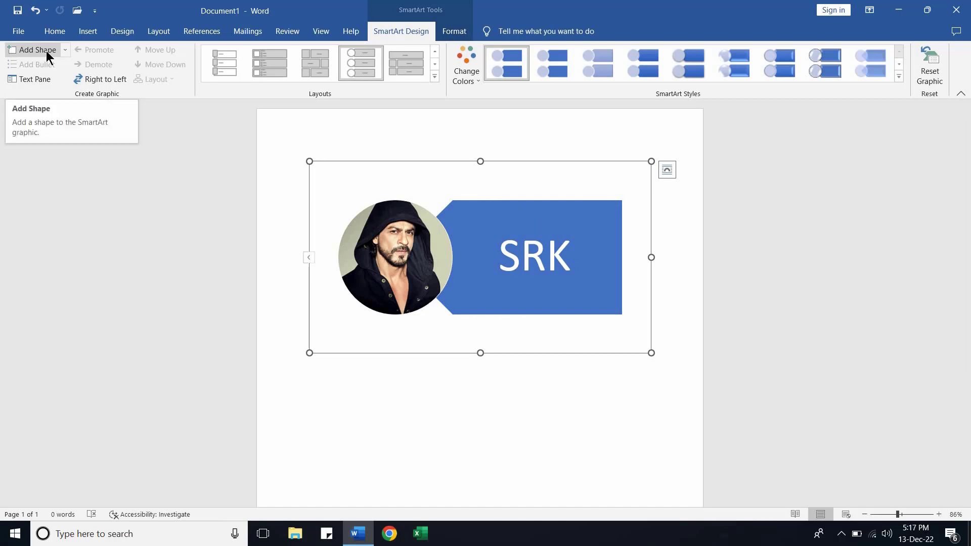
Add a second shape to the SmartArt and fill its circle with the 4k-bollywood-actress-katrina-kaif-wallpaper-preview picture from Downloads.
left_click(37, 50)
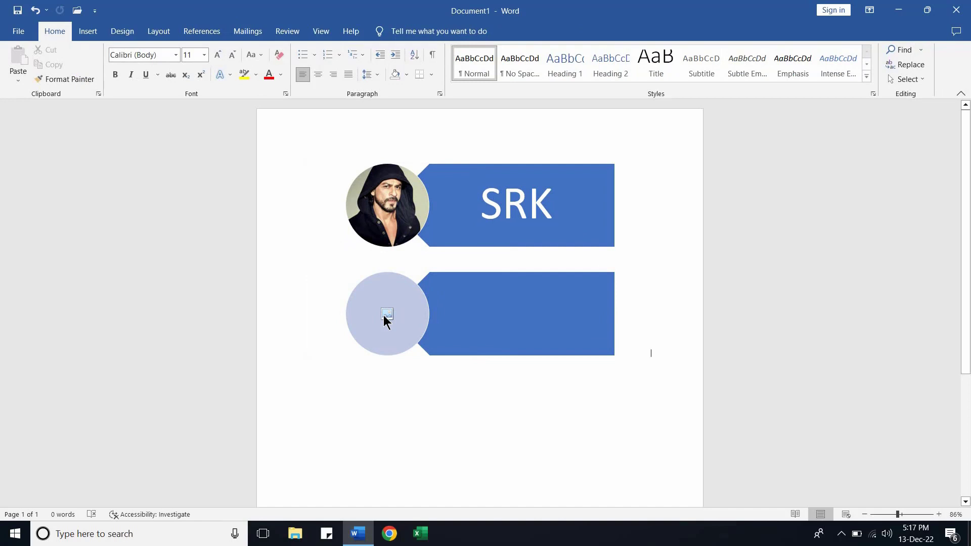
left_click(386, 317)
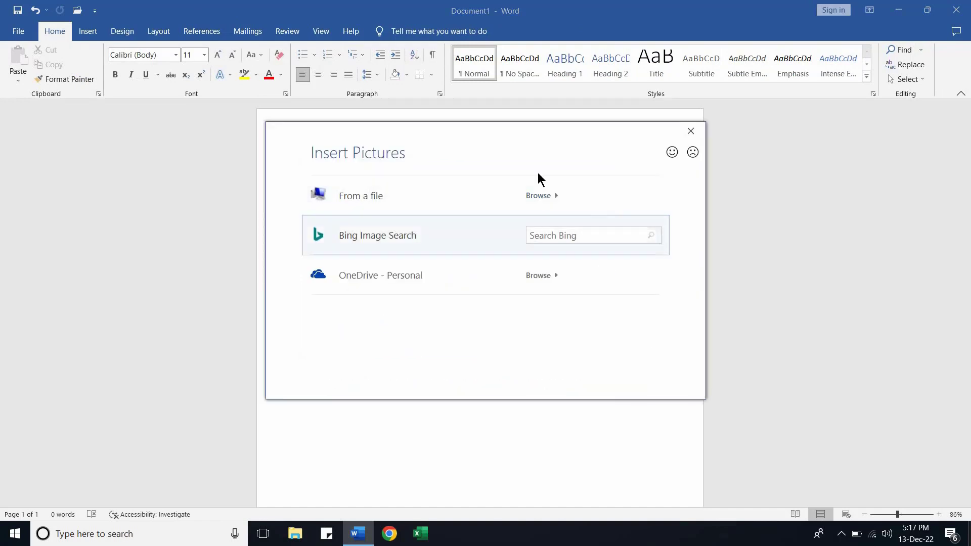
left_click(539, 196)
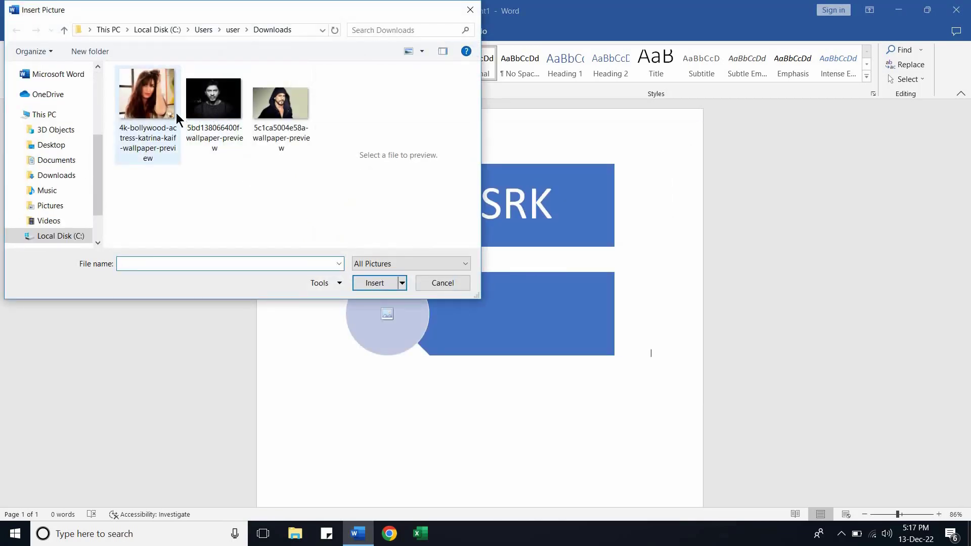
double_click(146, 101)
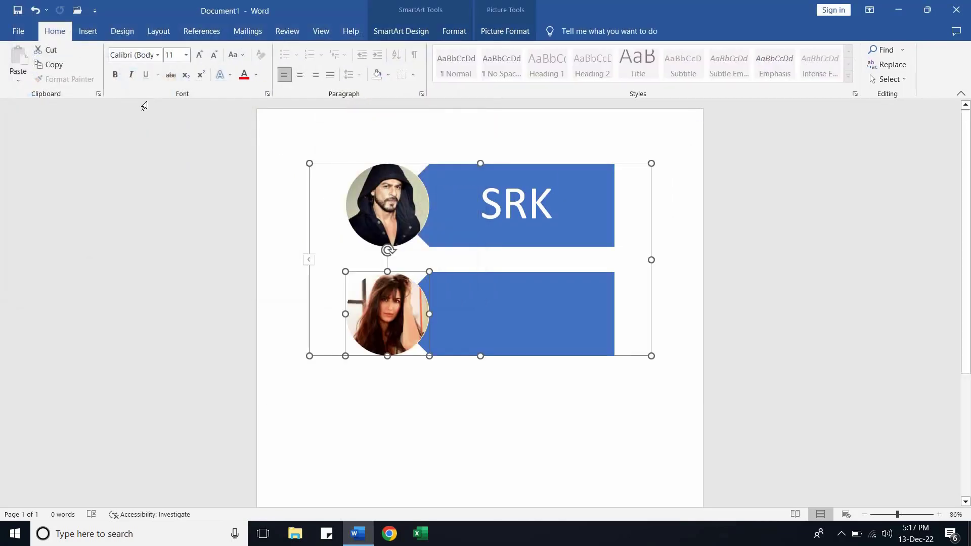
Caption the second SmartArt shape katrina.
left_click(515, 310)
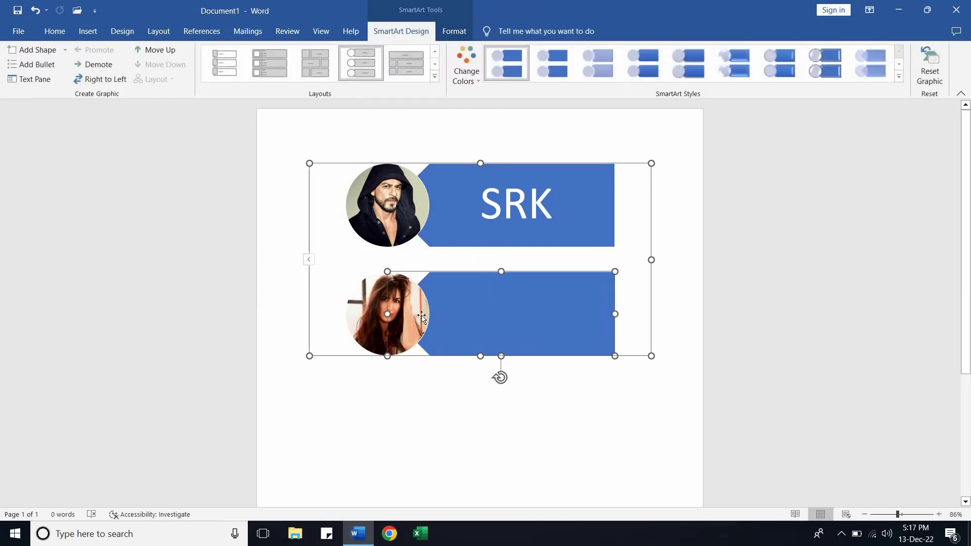
type("j")
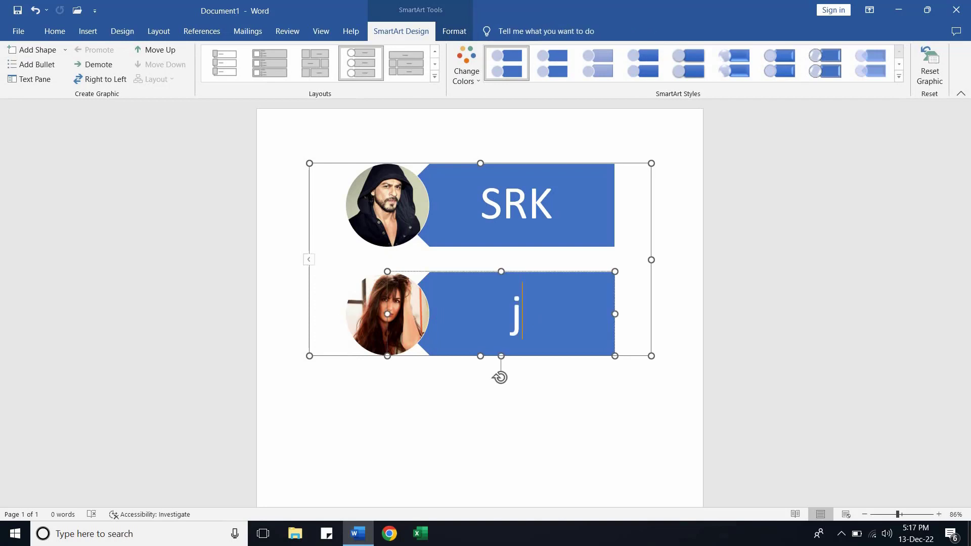
key("BackSpace")
type("kat")
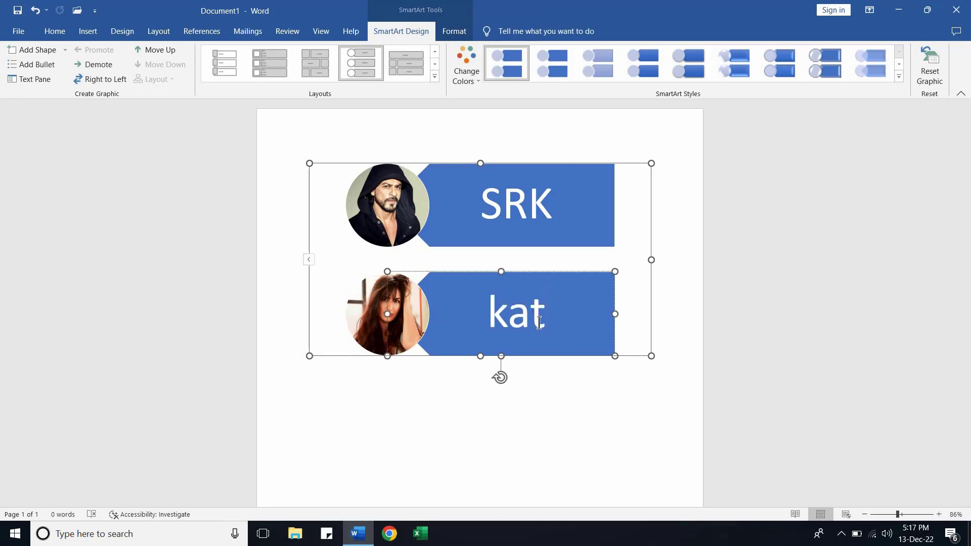
type("rina")
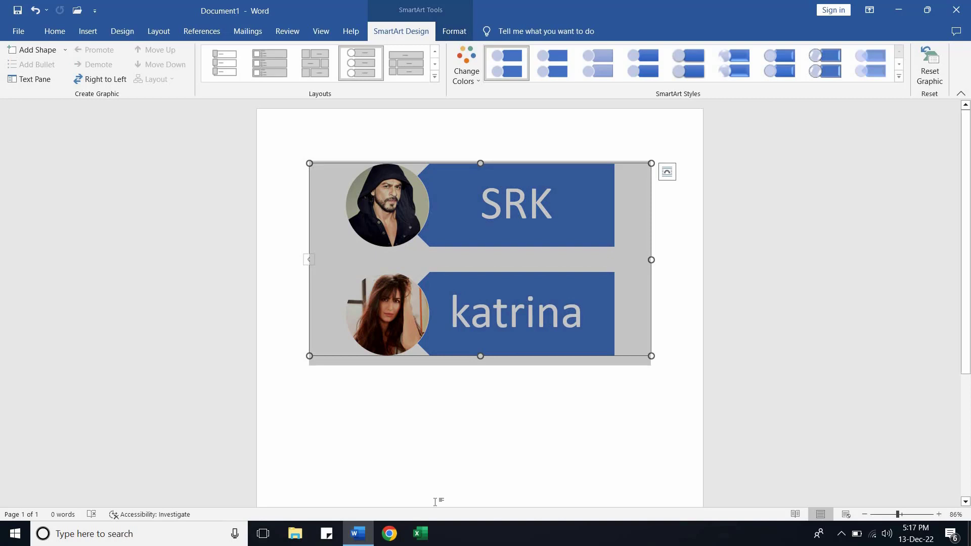
Undo the SmartArt conversion and the photo's 3-D and shadow effects, going back to the plain black Compound Frame style.
left_click(355, 224)
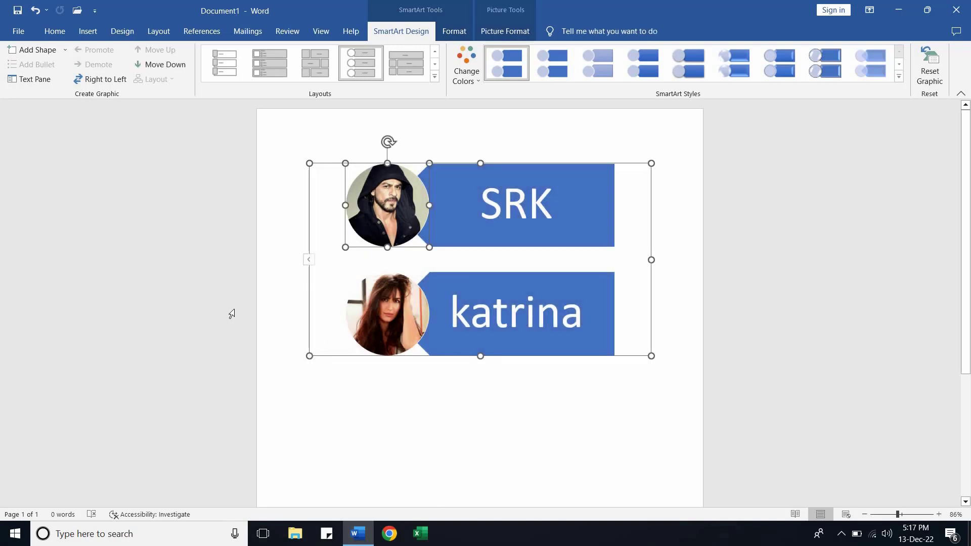
left_click(505, 31)
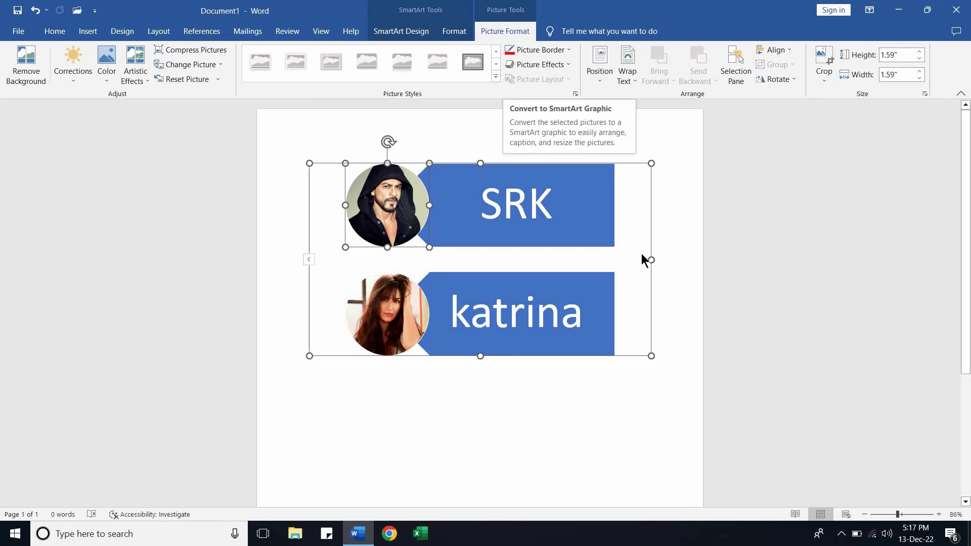
key("ctrl+z")
key("ctrl+z")
key("ctrl+z")
key("ctrl+z")
key("ctrl+z")
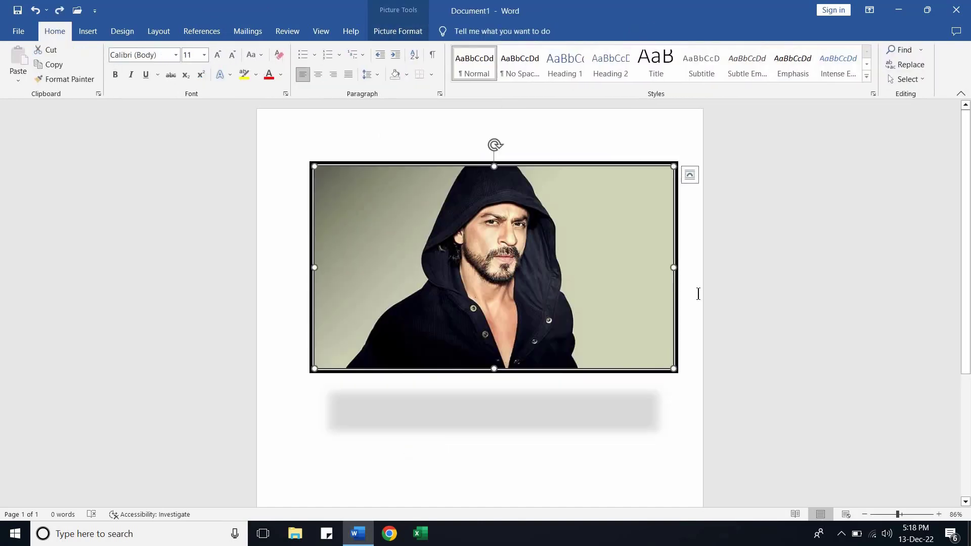
key("ctrl+z")
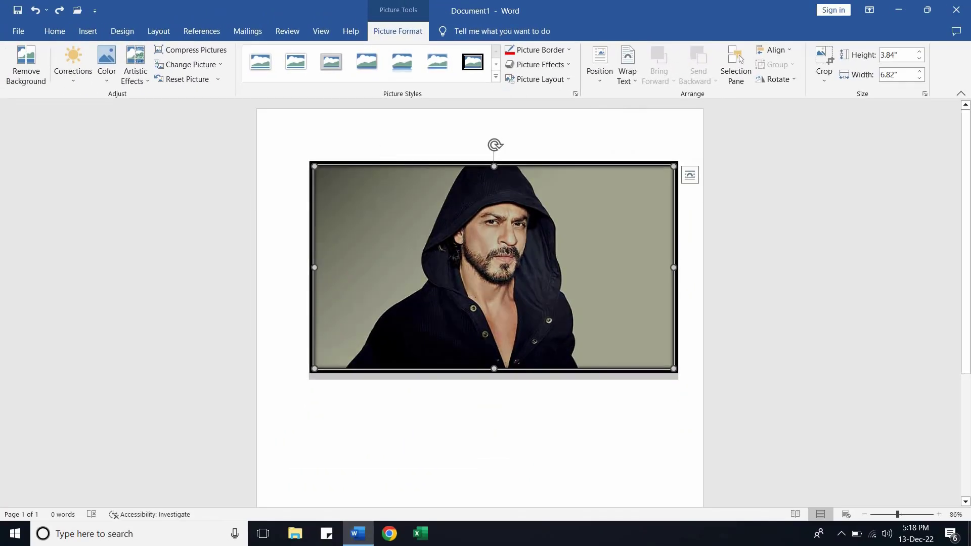
Generate sample text above the photo with =rand(), keeping only the first three paragraphs and enlarging their font.
left_click(380, 145)
key("Return")
key("Return")
key("Return")
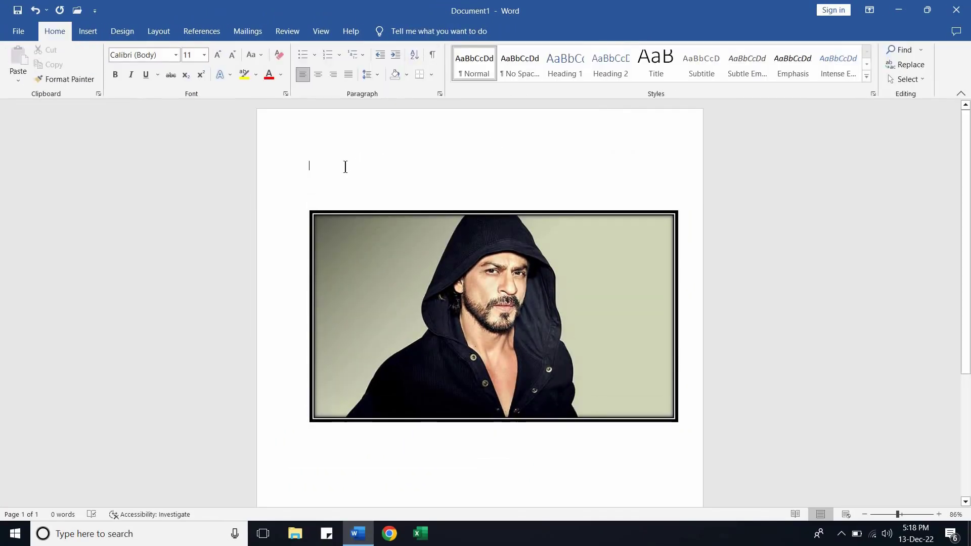
type("=rand")
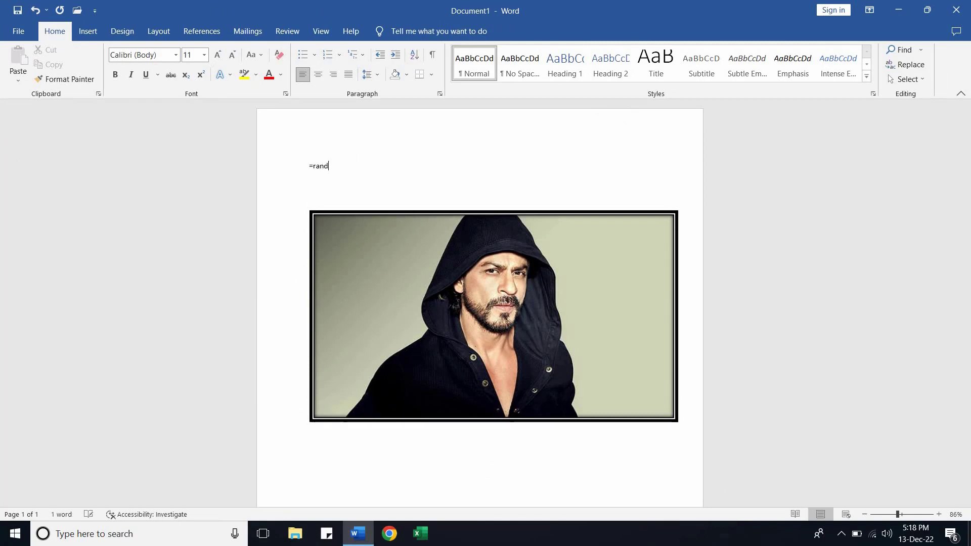
type("()")
key("Return")
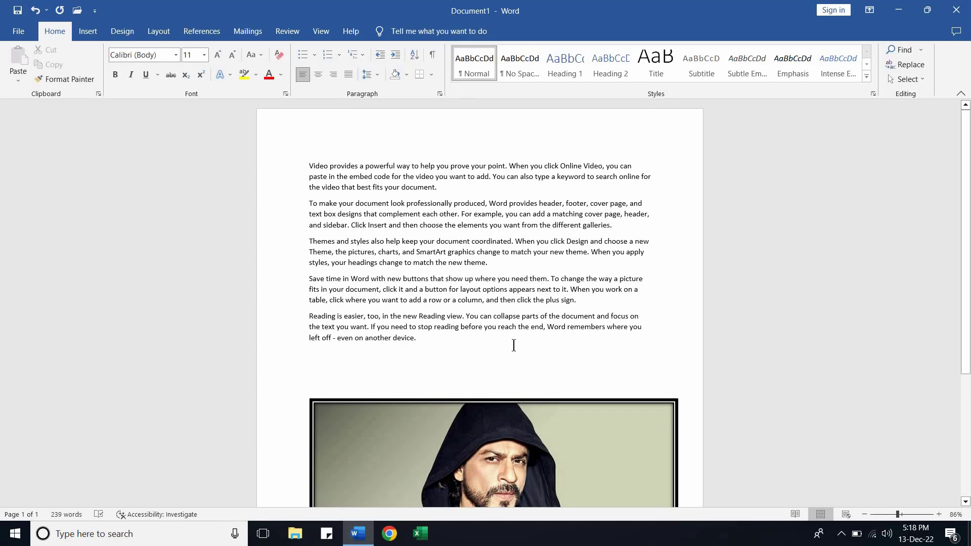
left_click_drag(579, 303, 284, 160)
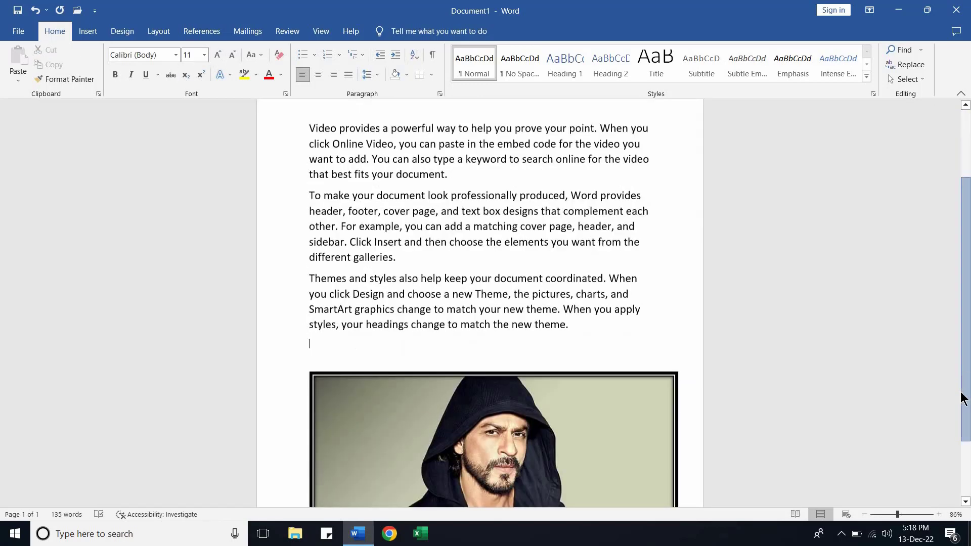
Shrink the framed photo proportionally to about 3.32" high by 5.89" wide.
scroll(639, 453, "down", 3)
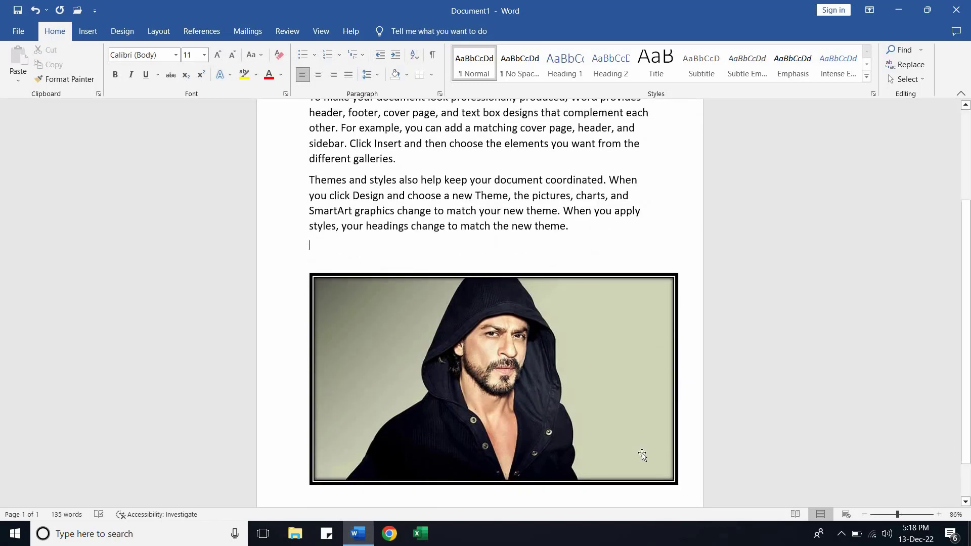
left_click(673, 480)
left_click_drag(597, 420, 594, 419)
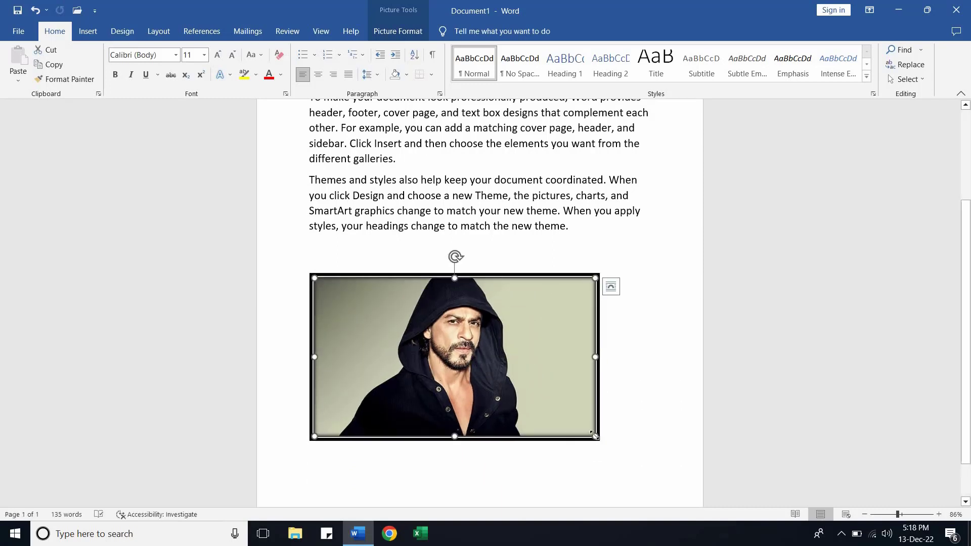
left_click_drag(595, 435, 625, 453)
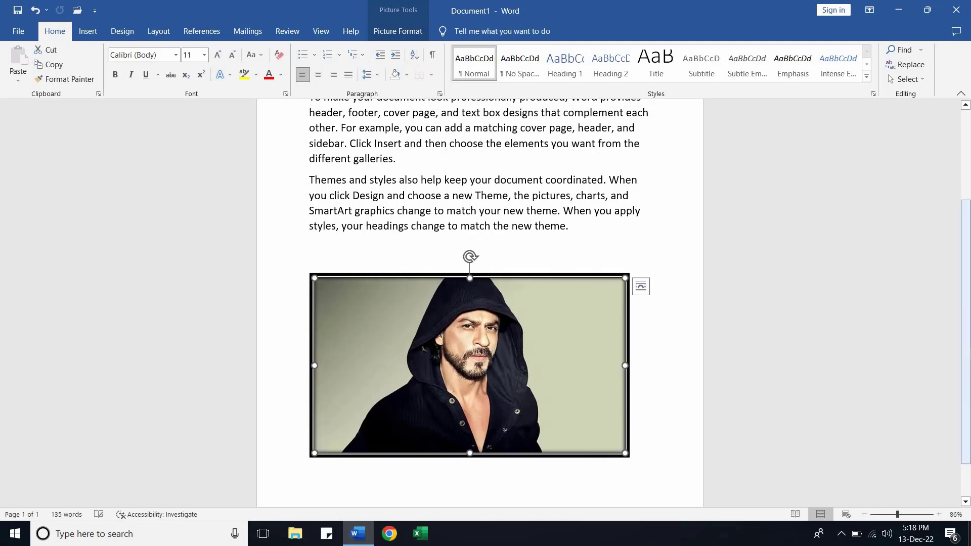
Position the photo in the page's top right with square text wrapping and shrink it to about 1.62" by 2.87".
scroll(945, 214, "up", 5)
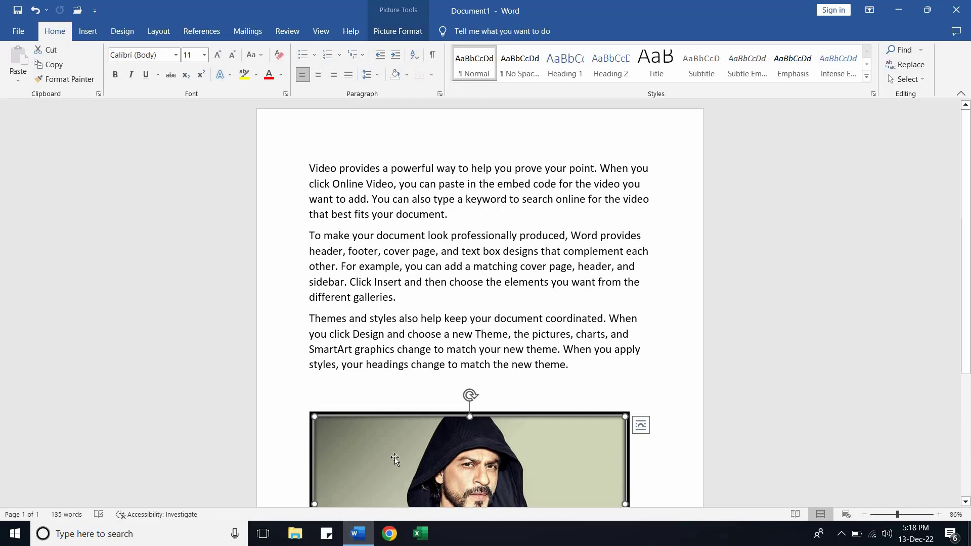
double_click(394, 459)
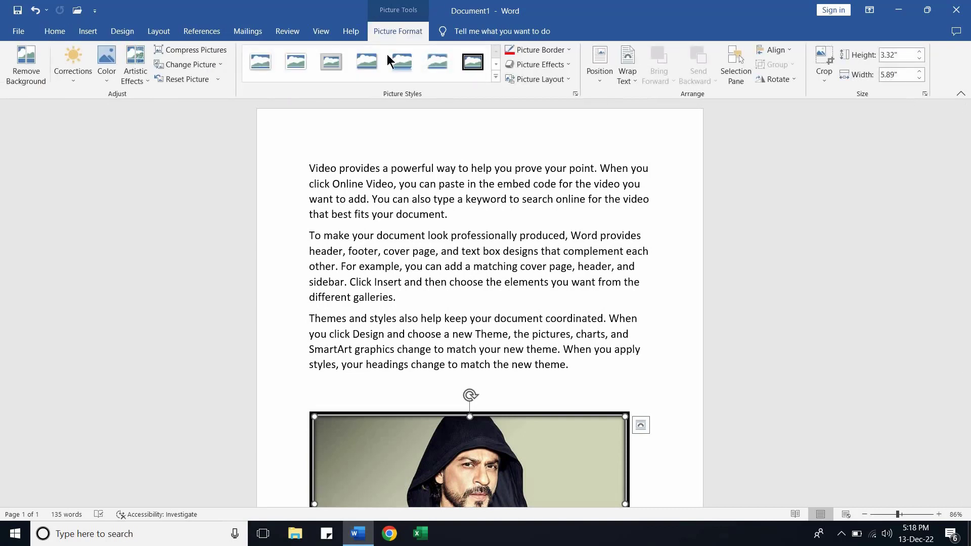
left_click(600, 71)
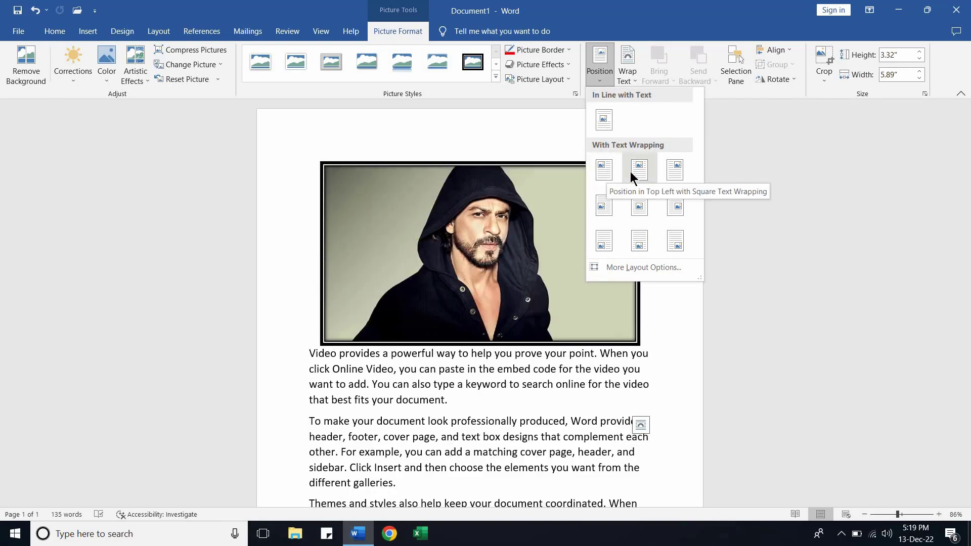
left_click(674, 178)
left_click(600, 71)
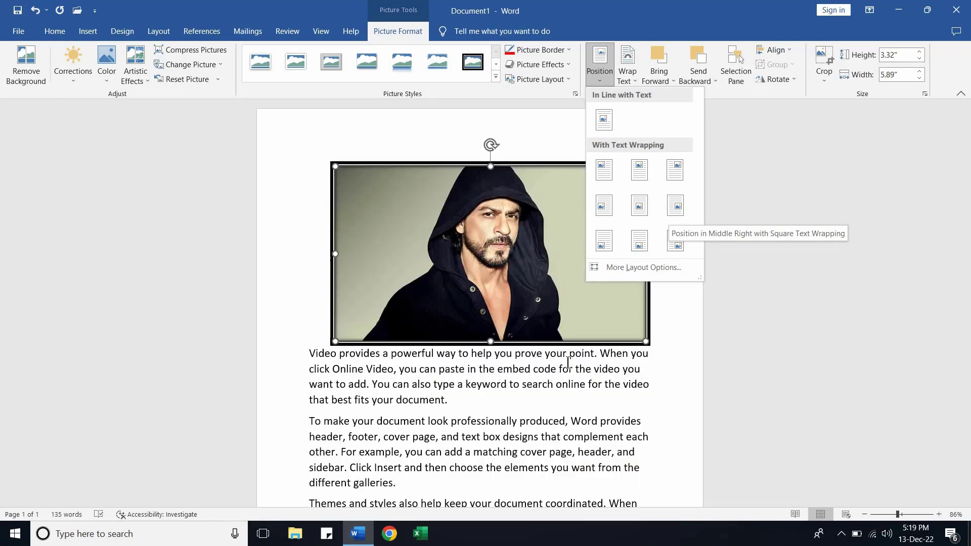
left_click(674, 170)
left_click_drag(646, 341, 557, 274)
left_click_drag(646, 293, 574, 252)
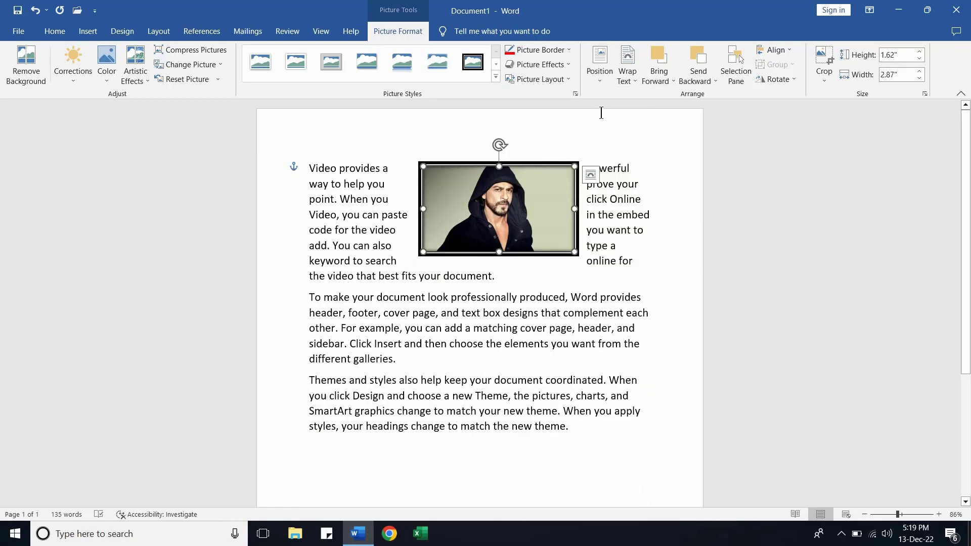
left_click(600, 80)
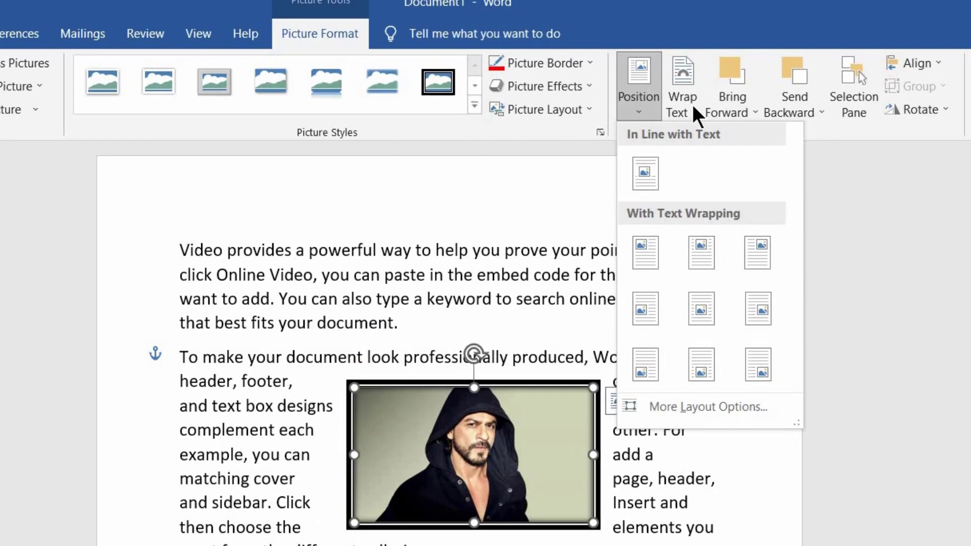
left_click(693, 107)
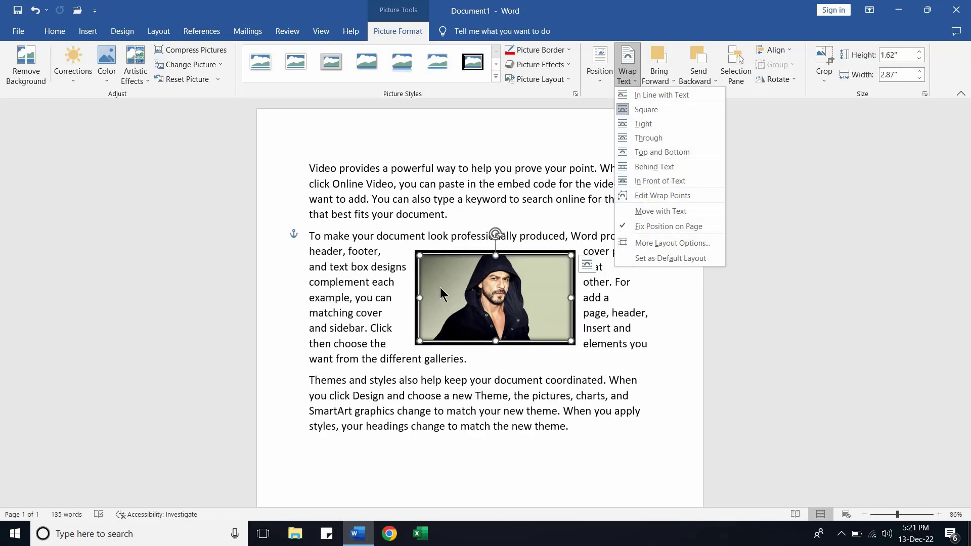
left_click(496, 292)
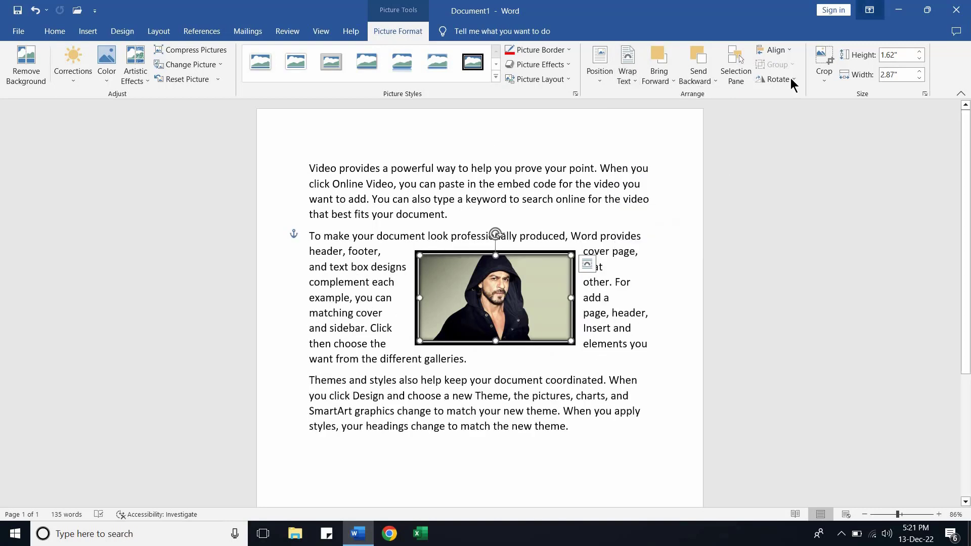
Align the photo to the left of the margin area, to its center, and finally to its right.
left_click(772, 51)
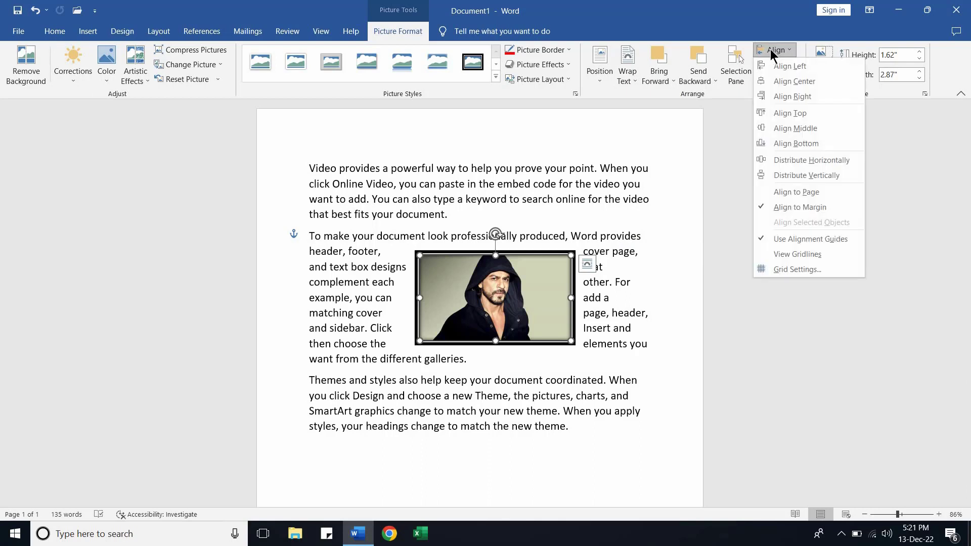
left_click(795, 82)
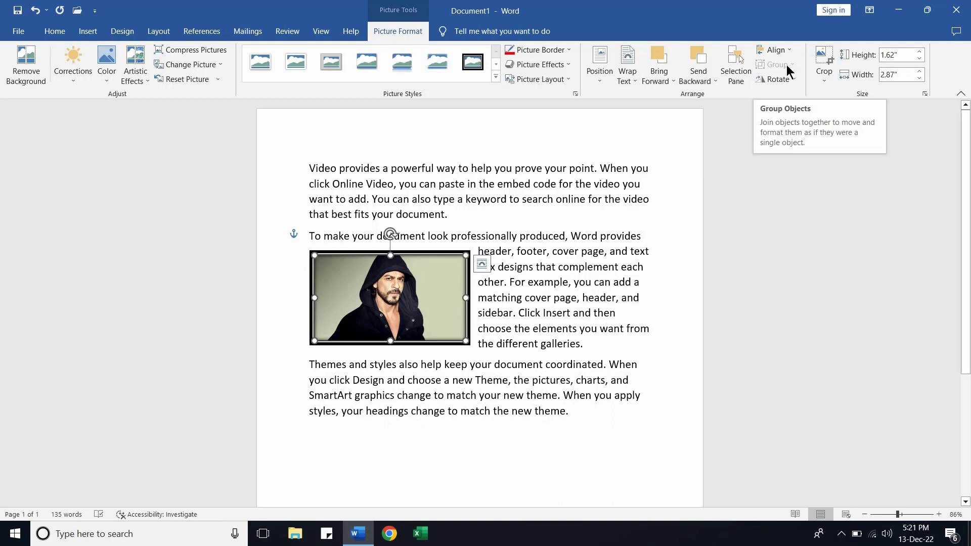
left_click(789, 50)
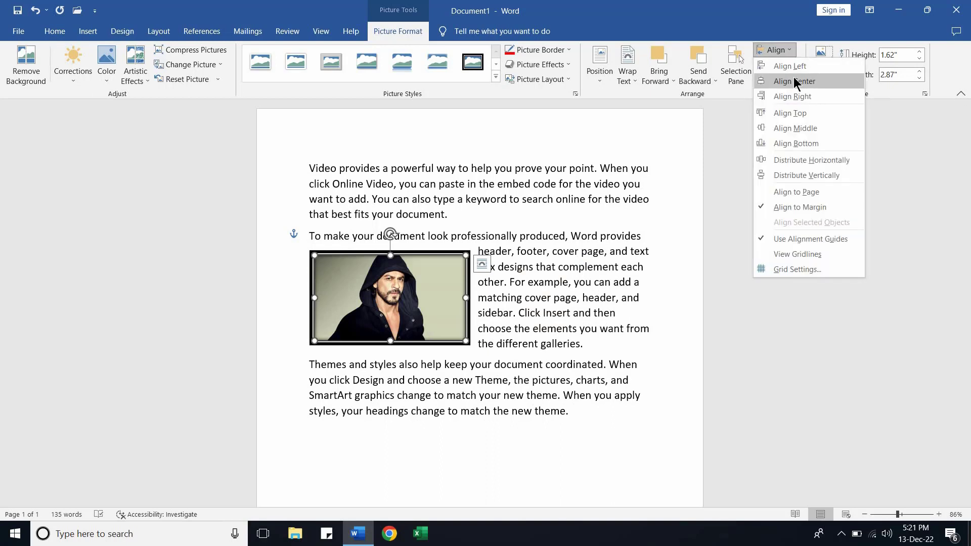
left_click(797, 81)
left_click(789, 51)
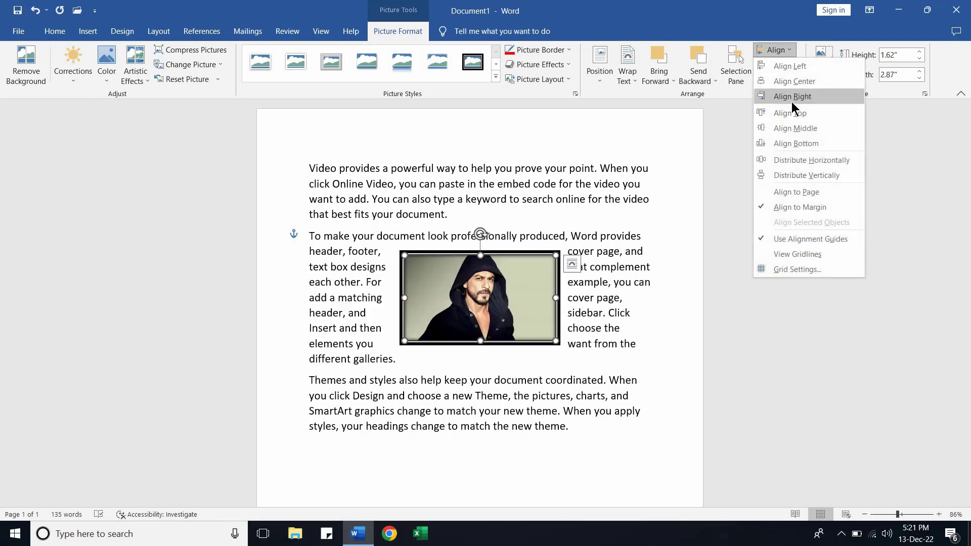
left_click(794, 96)
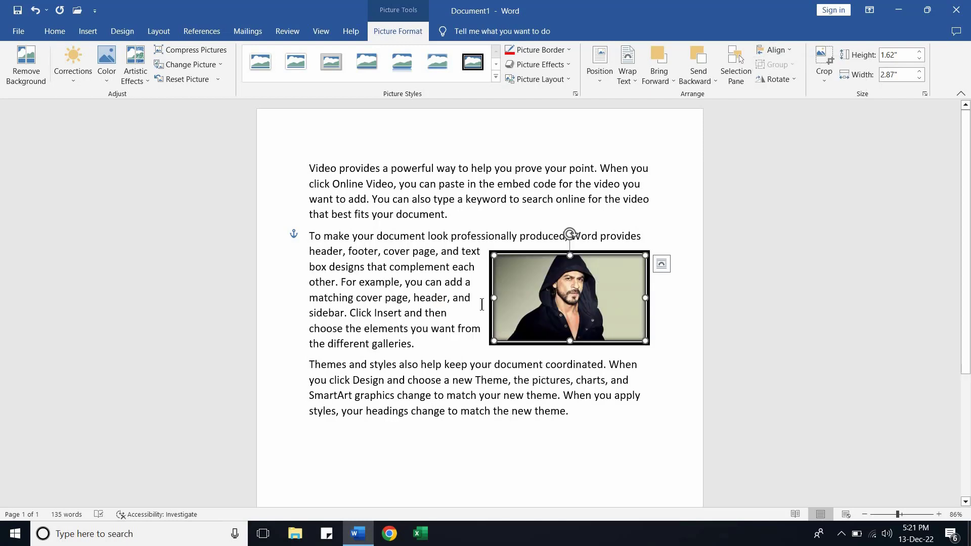
Examine the photo's rotation options and its position, text-wrapping and size layout settings without applying changes.
left_click(793, 80)
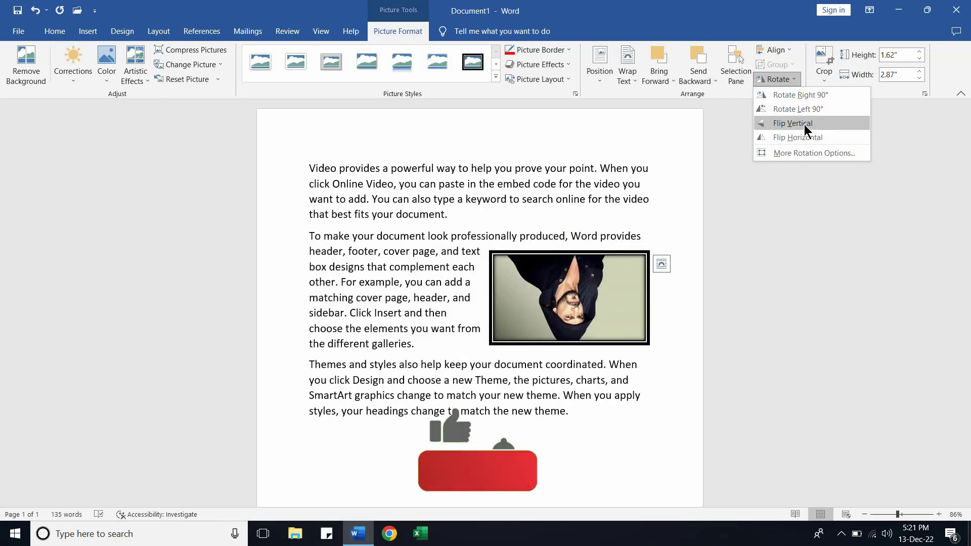
left_click(805, 153)
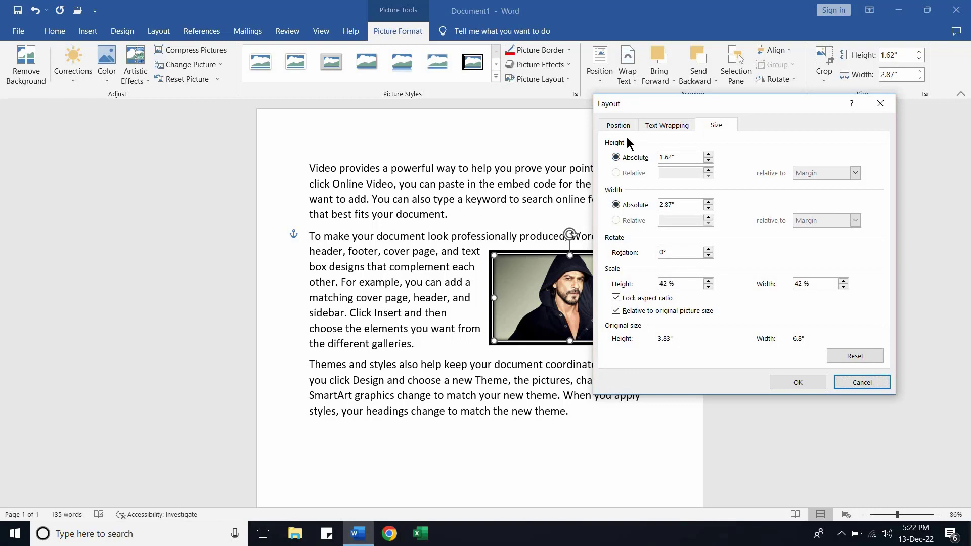
left_click(623, 131)
left_click(659, 130)
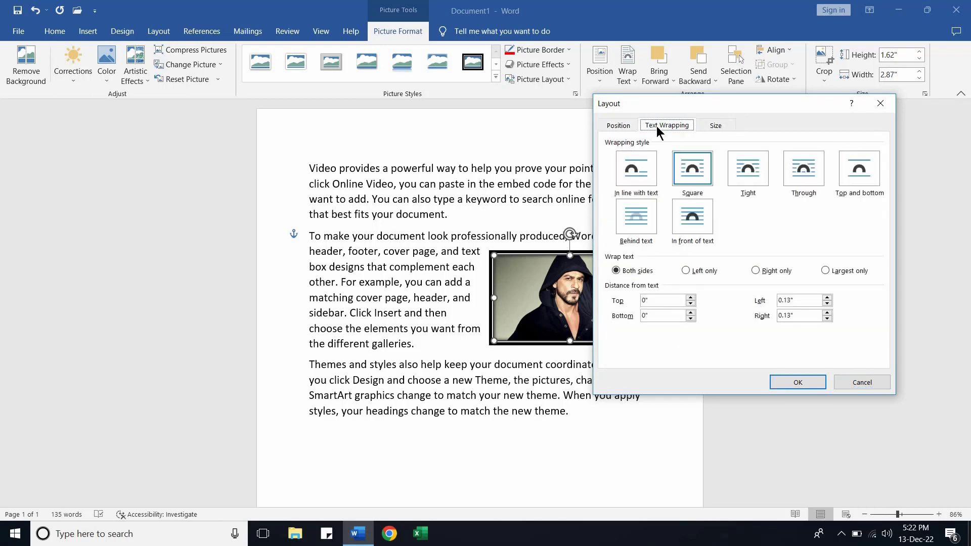
left_click(713, 126)
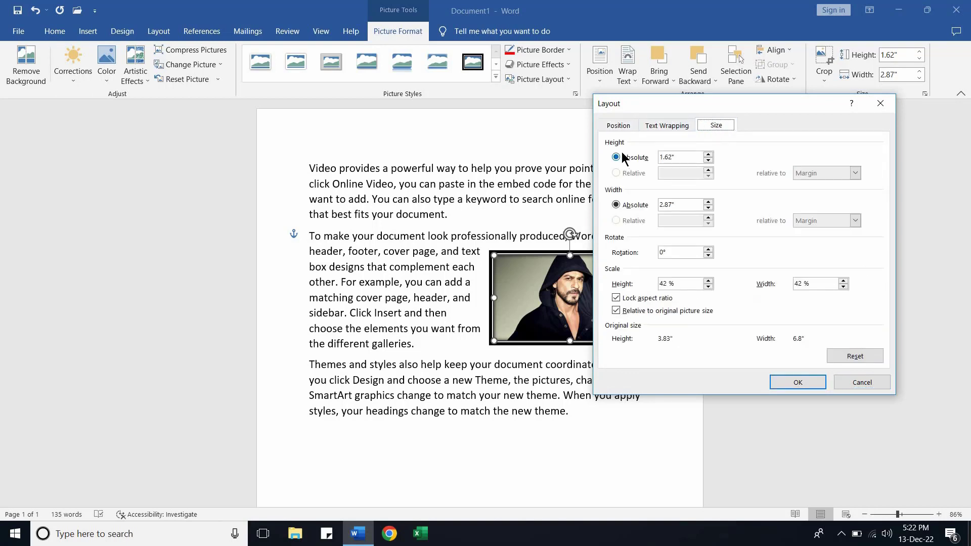
left_click(617, 127)
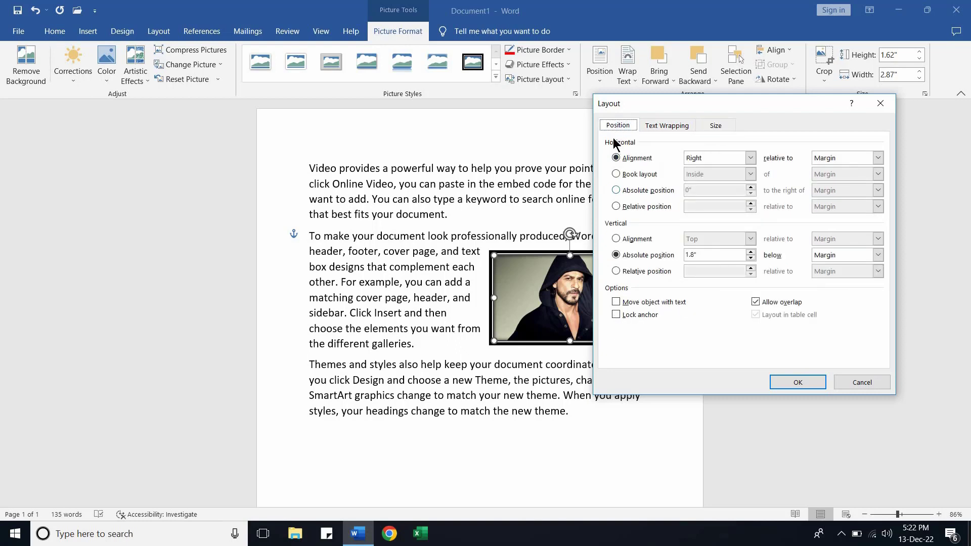
key("Escape")
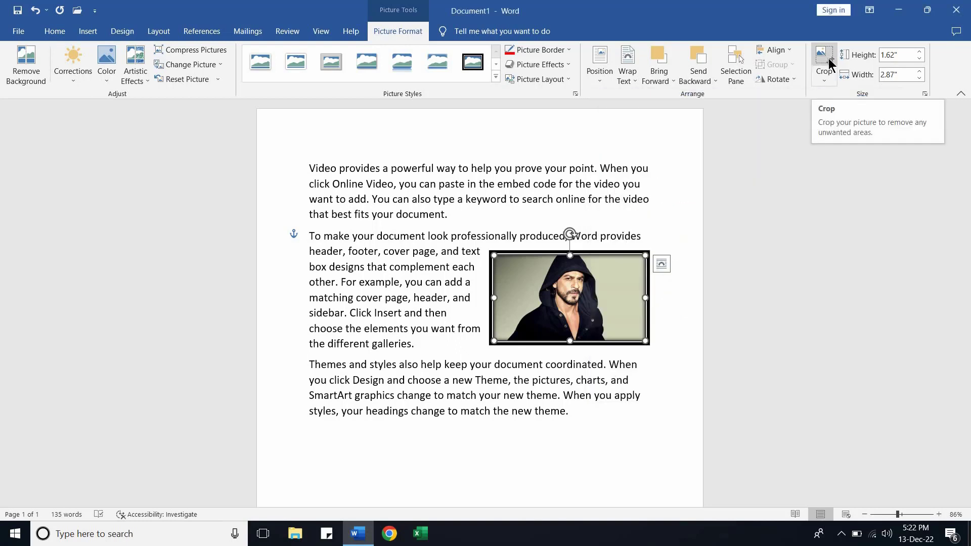
Undo the photo's alignment, placement and shrinking along with the sample text, back to the large framed photo alone.
left_click(504, 191)
left_click(540, 291)
key("ctrl+z")
key("ctrl+z")
key("ctrl+z")
key("ctrl+z")
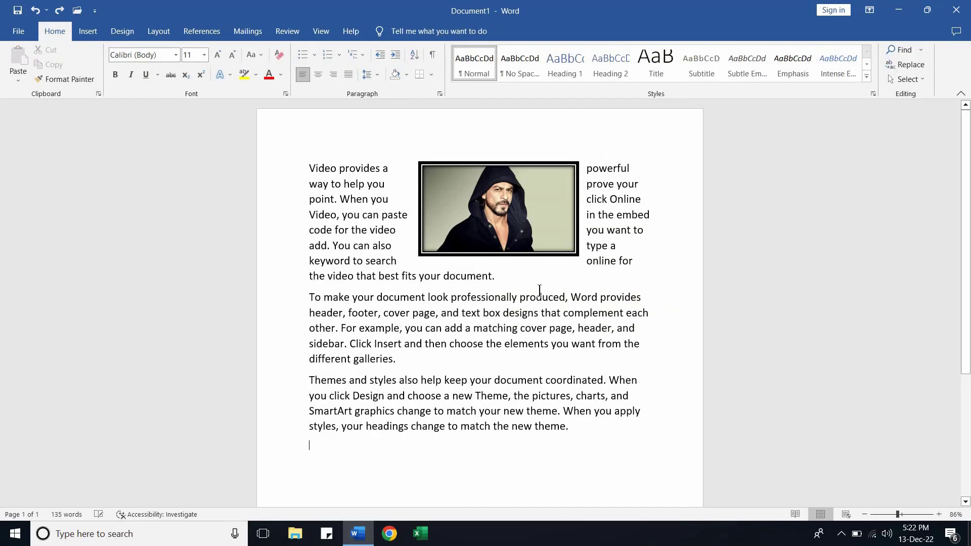
key("ctrl+y")
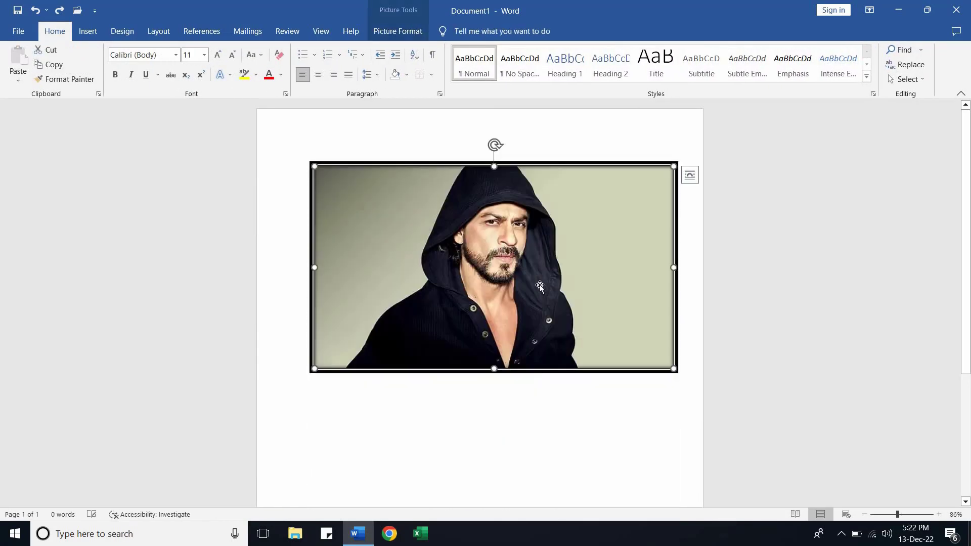
Crop both sides of the photo inward to about 3.87" high by 3.95" wide.
double_click(624, 284)
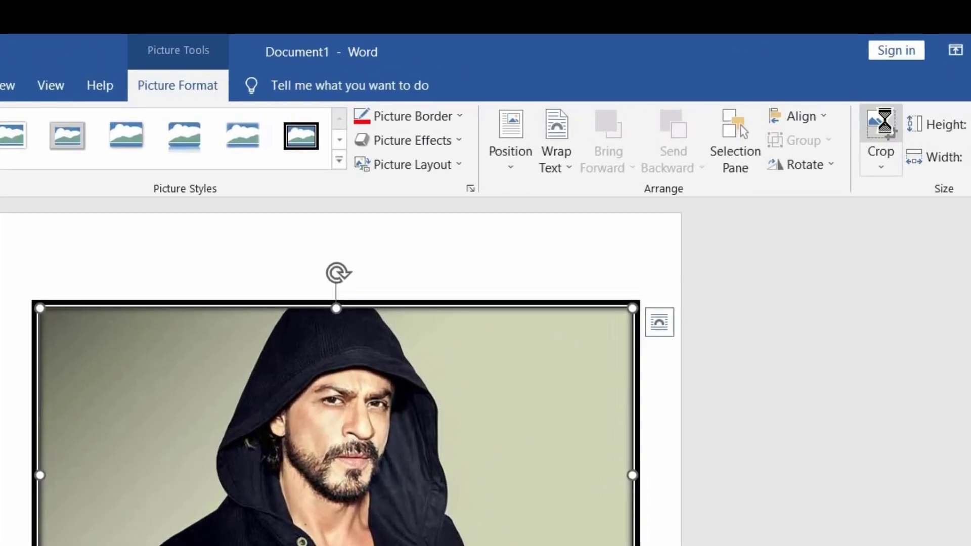
left_click(883, 123)
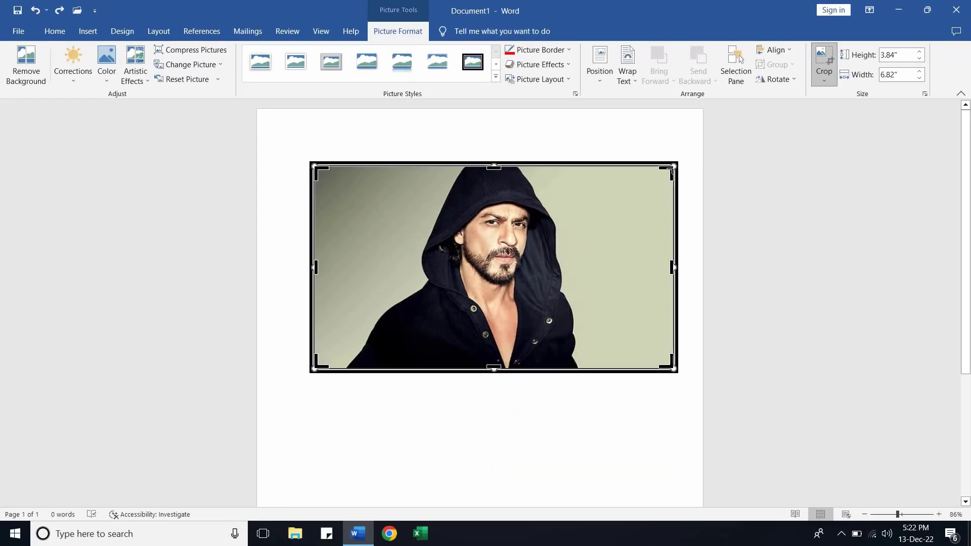
left_click_drag(670, 167, 580, 165)
left_click_drag(315, 269, 372, 276)
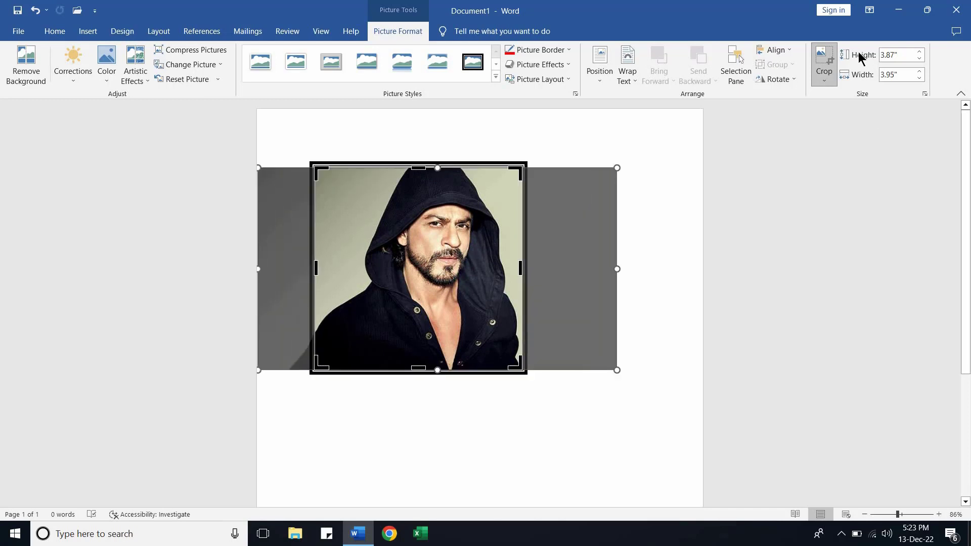
left_click(824, 59)
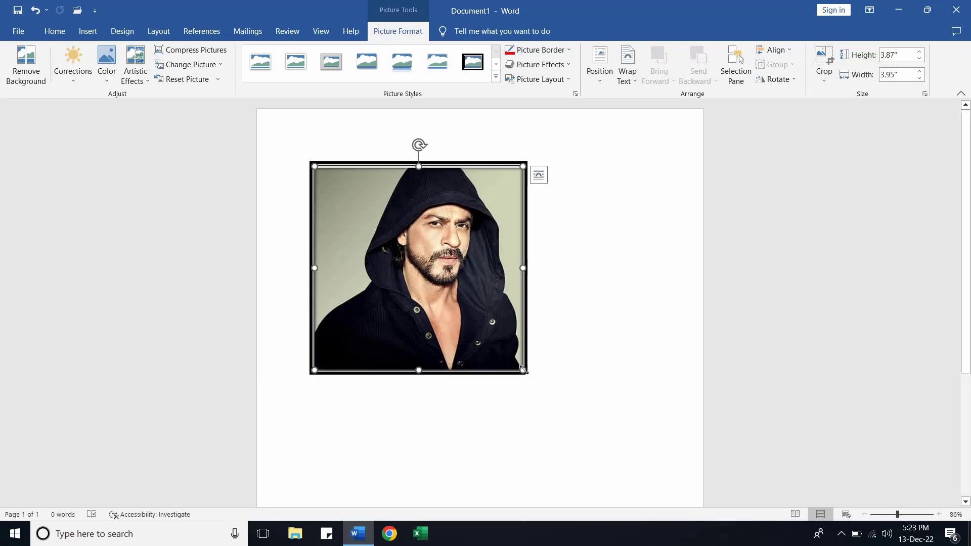
Enlarge the cropped photo proportionally to a height of 6.2" and a width of 6.33".
left_click_drag(523, 370, 611, 436)
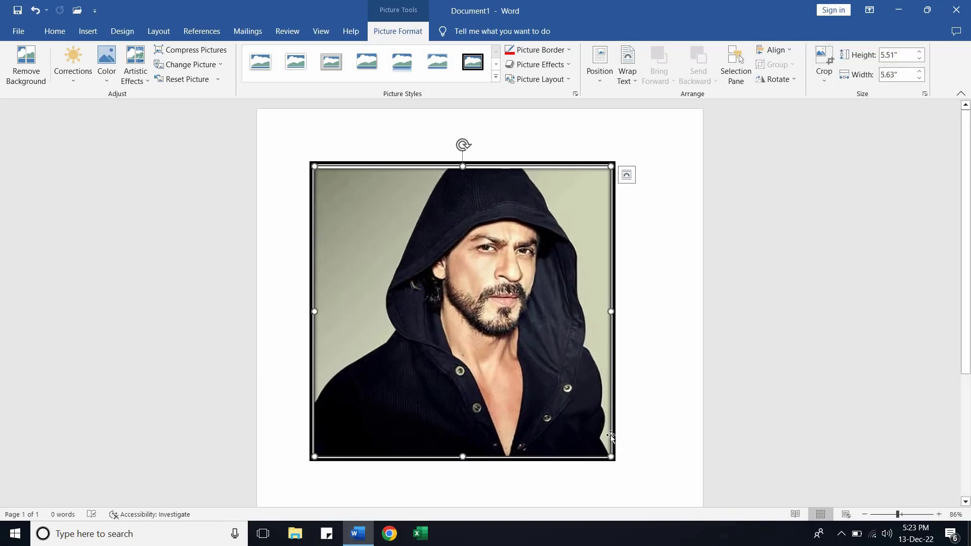
left_click(919, 52)
left_click(919, 52)
left_click(919, 52)
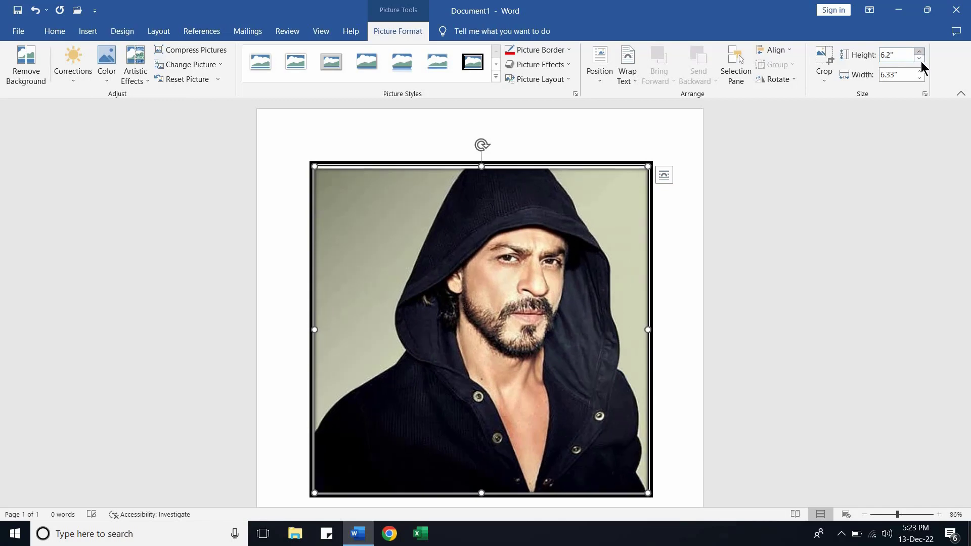
Reduce the photo's width to 5.5" with its proportions kept, and deselect it.
left_click(919, 78)
left_click(919, 78)
left_click(919, 78)
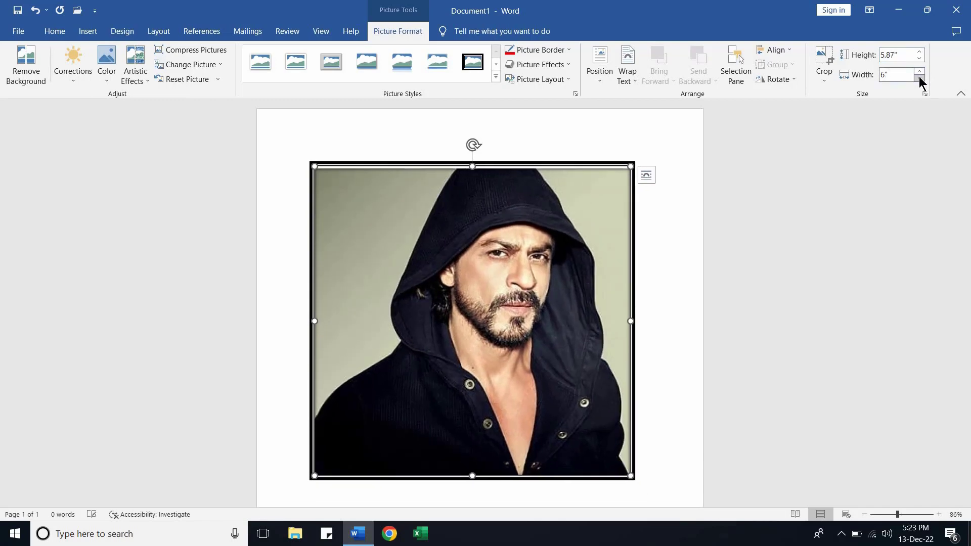
left_click(919, 78)
left_click(919, 78)
left_click(919, 78)
left_click(919, 78)
left_click(919, 79)
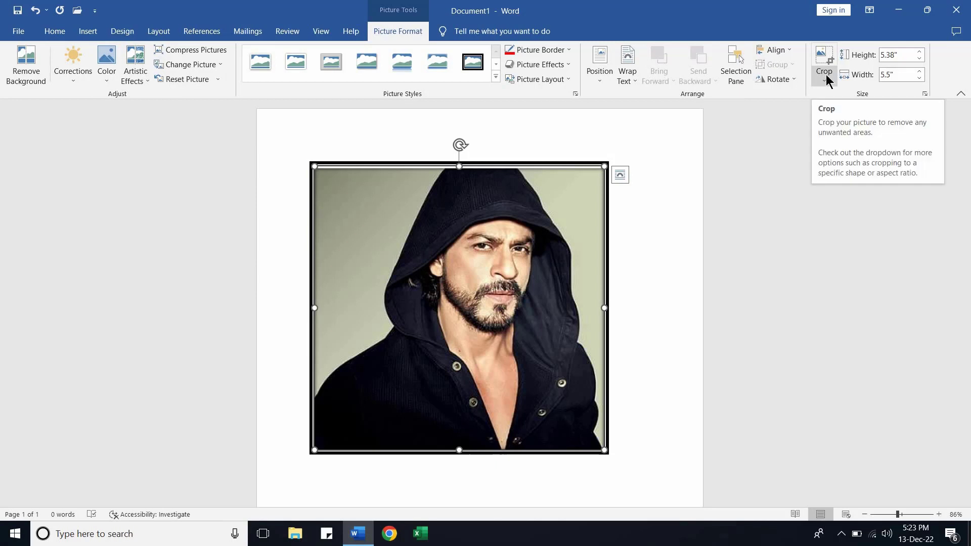
left_click(631, 259)
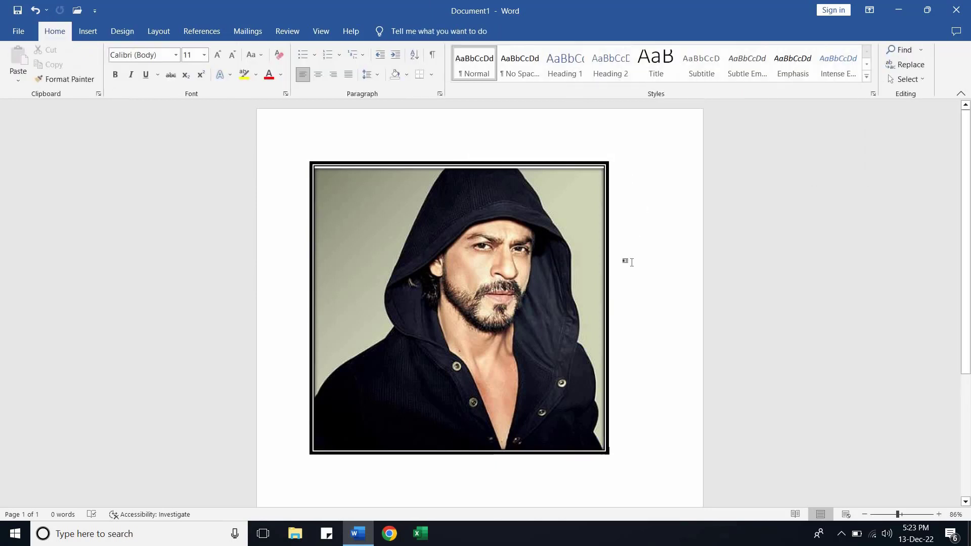